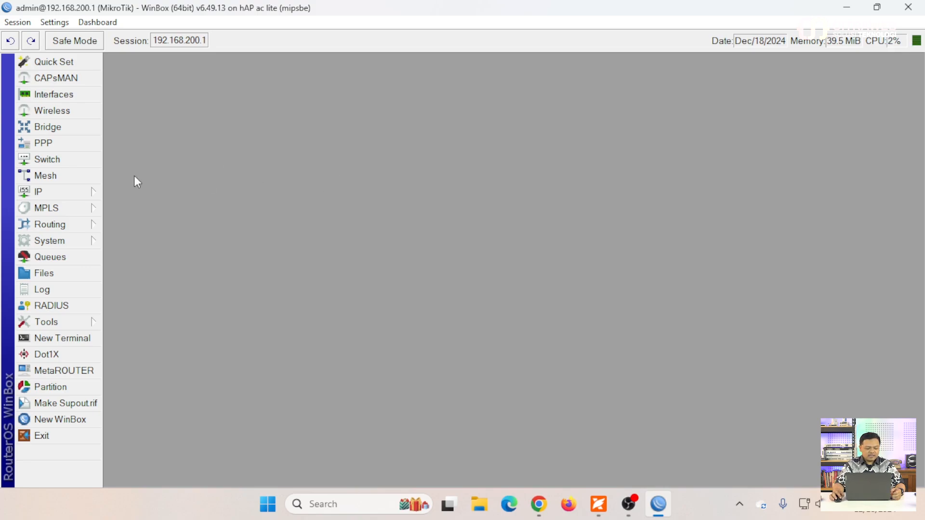
- Review the router's DNS settings, including the servers and the remote requests option, and close them
{"action": "left_click", "coordinate": [87, 192]}
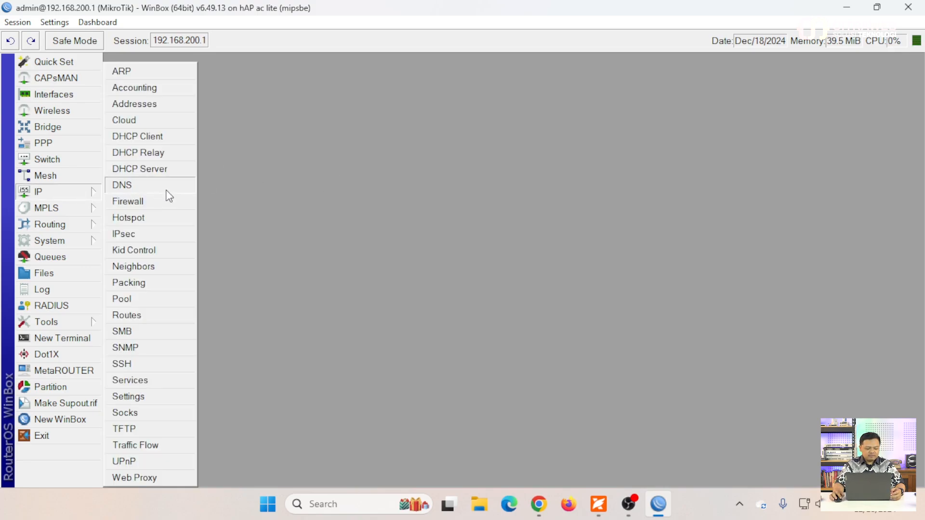
{"action": "left_click", "coordinate": [167, 189]}
{"action": "left_click_drag", "start_coordinate": [394, 164], "coordinate": [438, 85]}
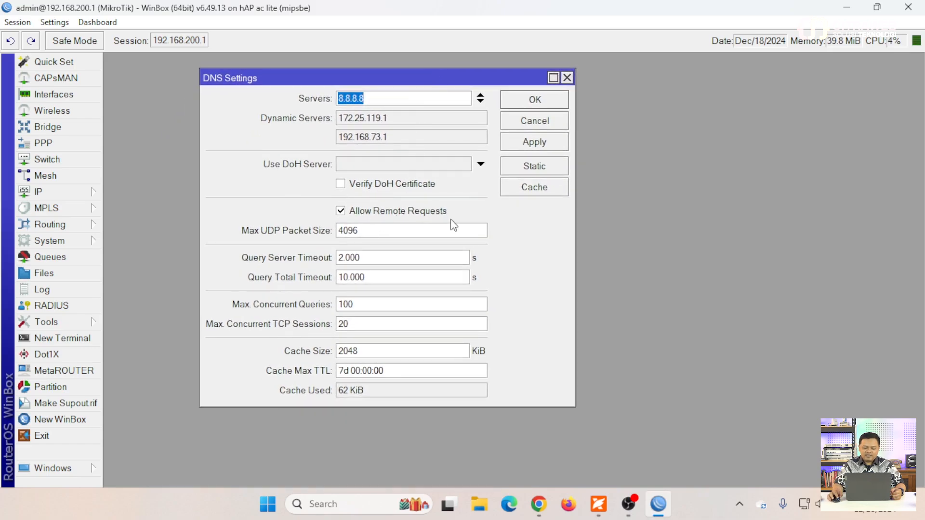
{"action": "left_click", "coordinate": [541, 103]}
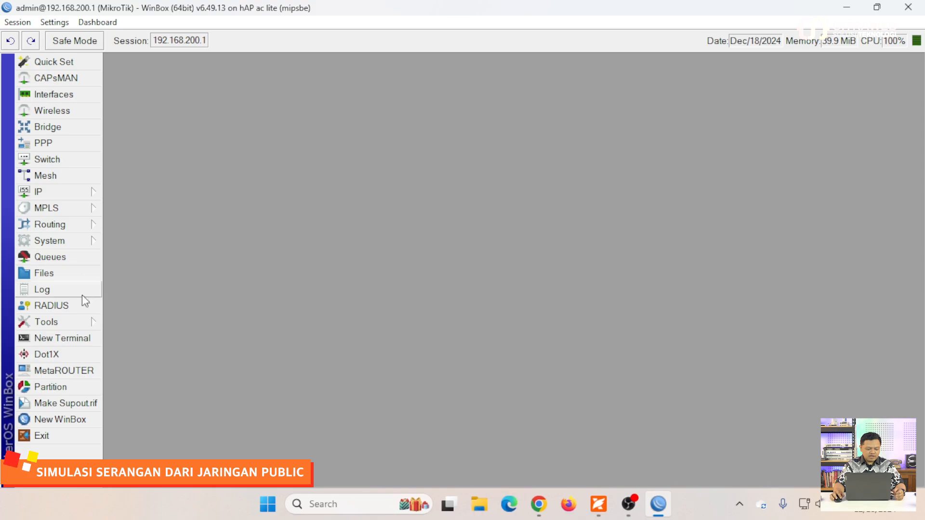
- Run the Profile tool for all CPUs to monitor processor usage per process
{"action": "left_click", "coordinate": [80, 322]}
{"action": "left_click", "coordinate": [144, 348]}
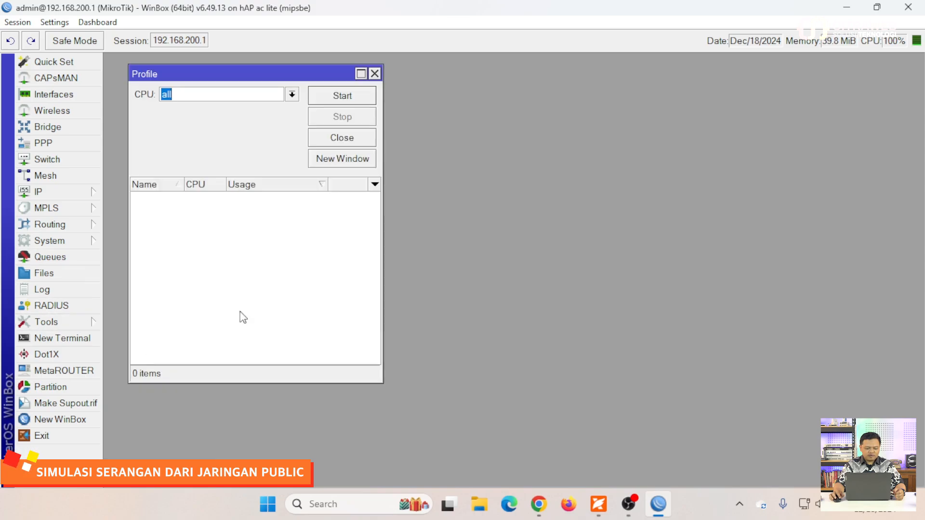
{"action": "left_click", "coordinate": [349, 97]}
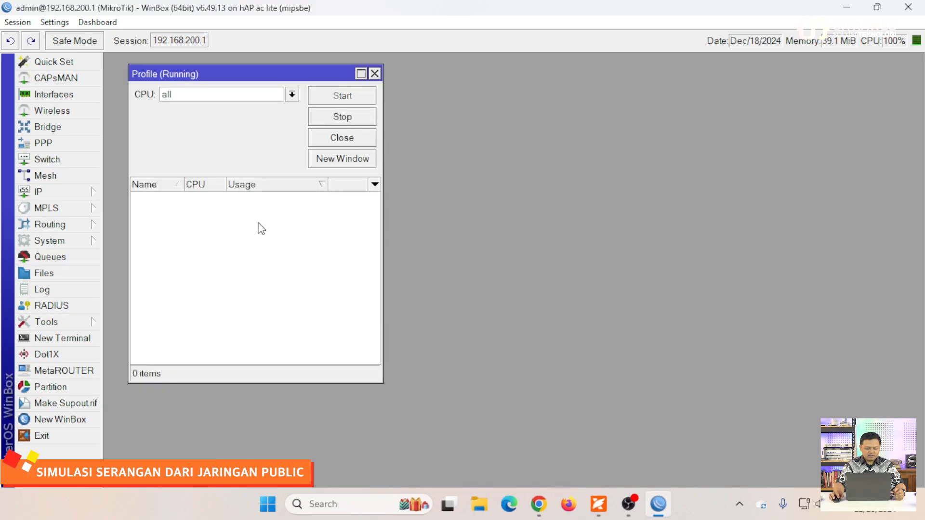
- Check the router's CPU load and memory in the system Resources beside the profiler, and close Resources
{"action": "left_click", "coordinate": [49, 241]}
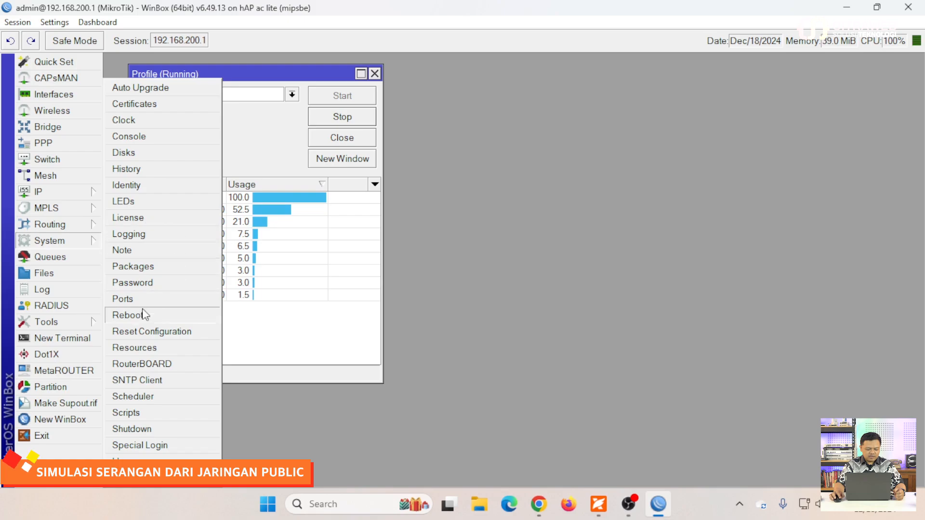
{"action": "left_click", "coordinate": [140, 346]}
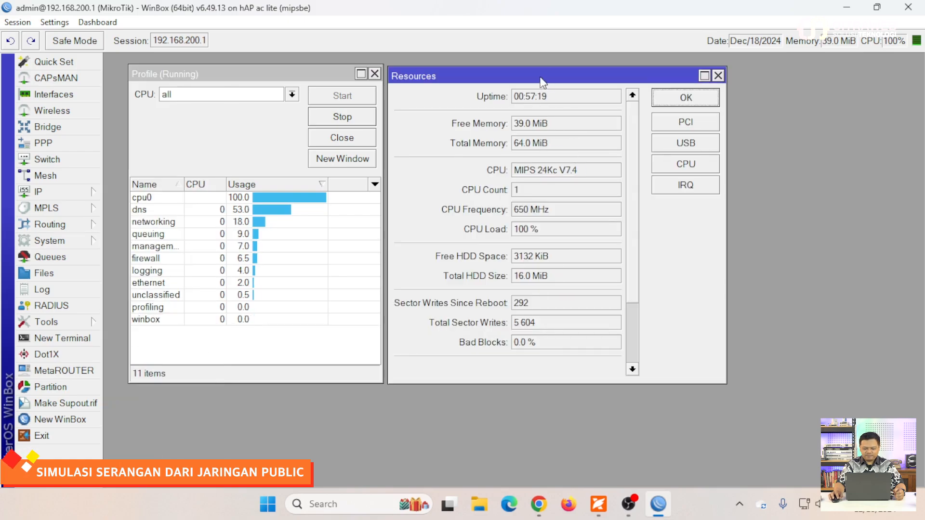
{"action": "left_click_drag", "start_coordinate": [541, 80], "coordinate": [542, 75]}
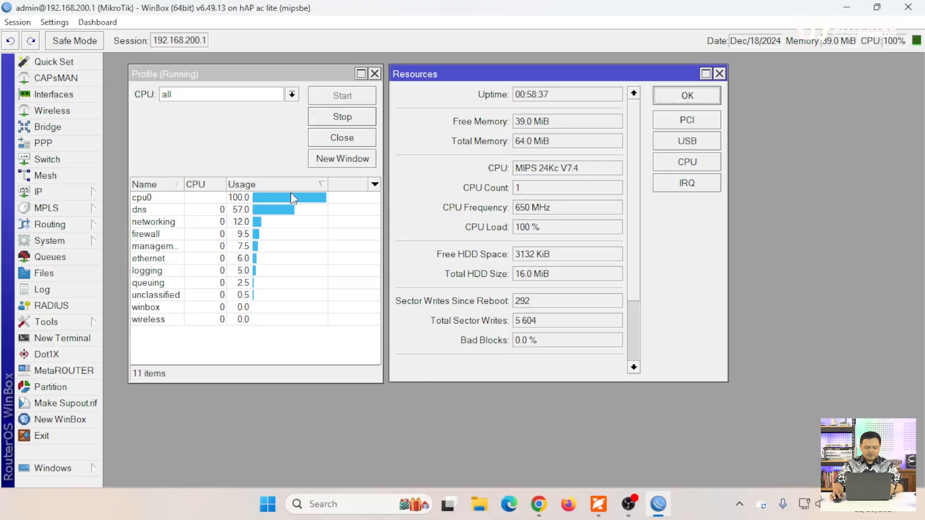
{"action": "left_click", "coordinate": [720, 74]}
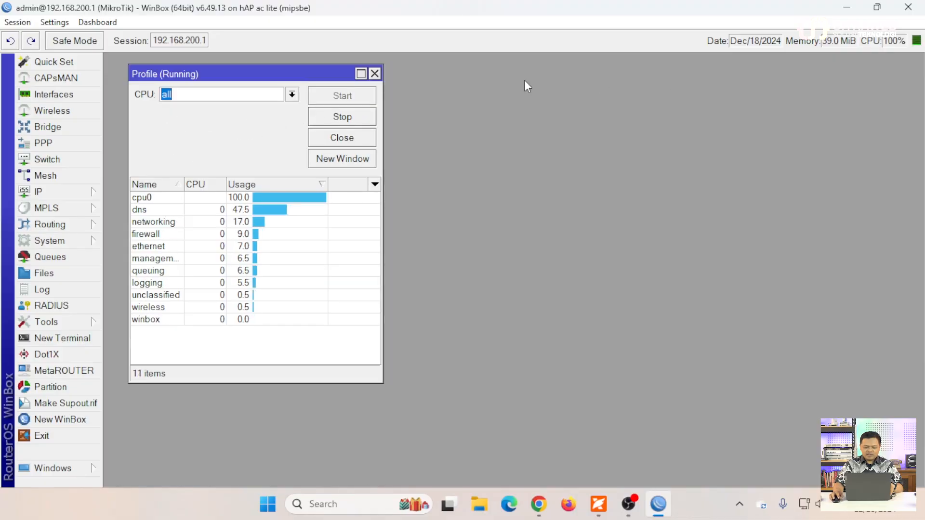
- Display the firewall's Raw rules alongside the running CPU profiler
{"action": "left_click_drag", "start_coordinate": [299, 77], "coordinate": [714, 94]}
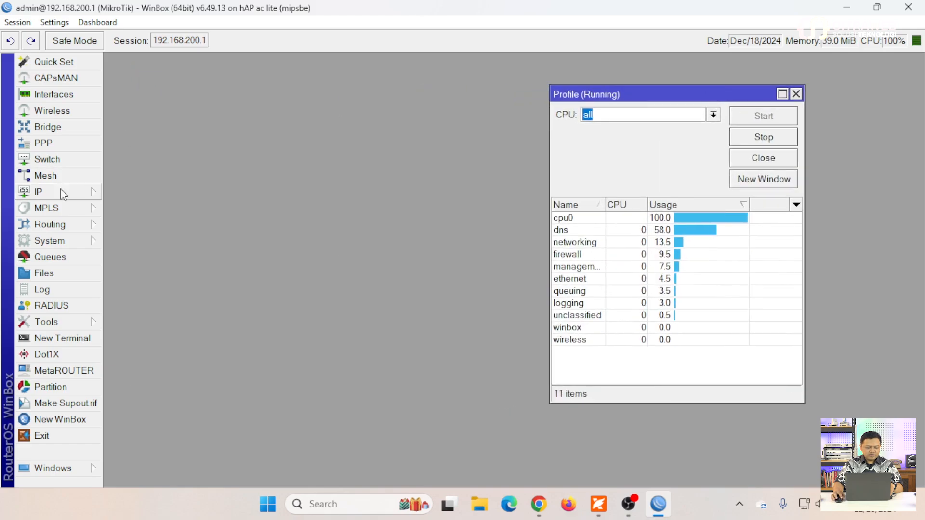
{"action": "left_click", "coordinate": [48, 193]}
{"action": "left_click", "coordinate": [140, 203]}
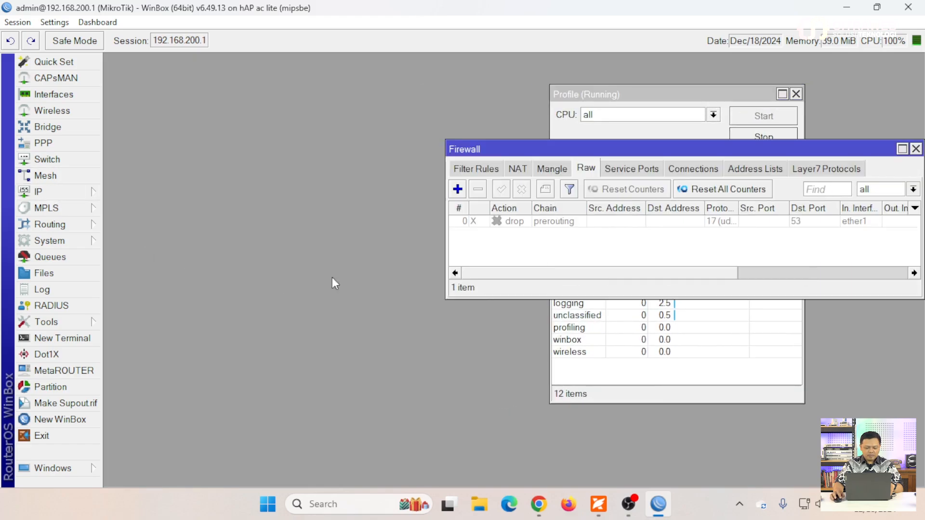
{"action": "left_click_drag", "start_coordinate": [696, 159], "coordinate": [411, 122]}
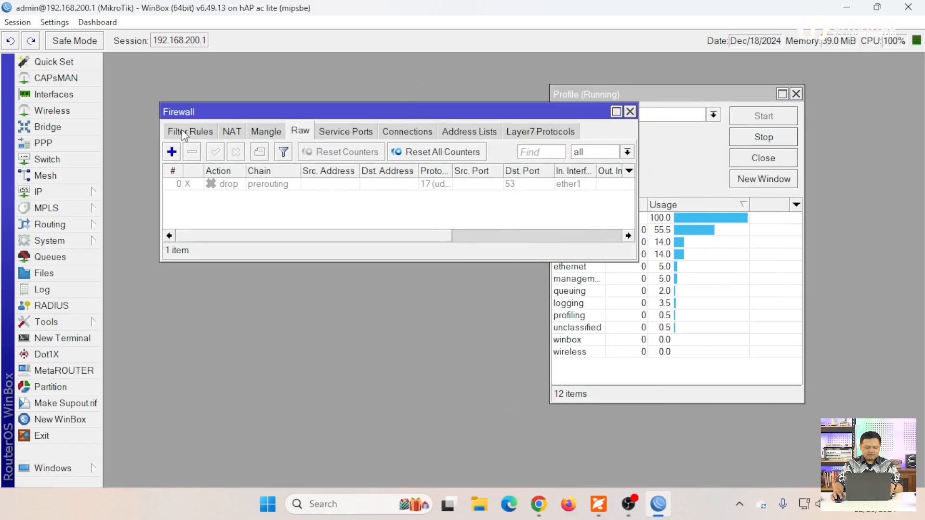
{"action": "left_click", "coordinate": [190, 131]}
{"action": "left_click", "coordinate": [232, 133]}
{"action": "left_click", "coordinate": [266, 132]}
{"action": "left_click", "coordinate": [296, 133]}
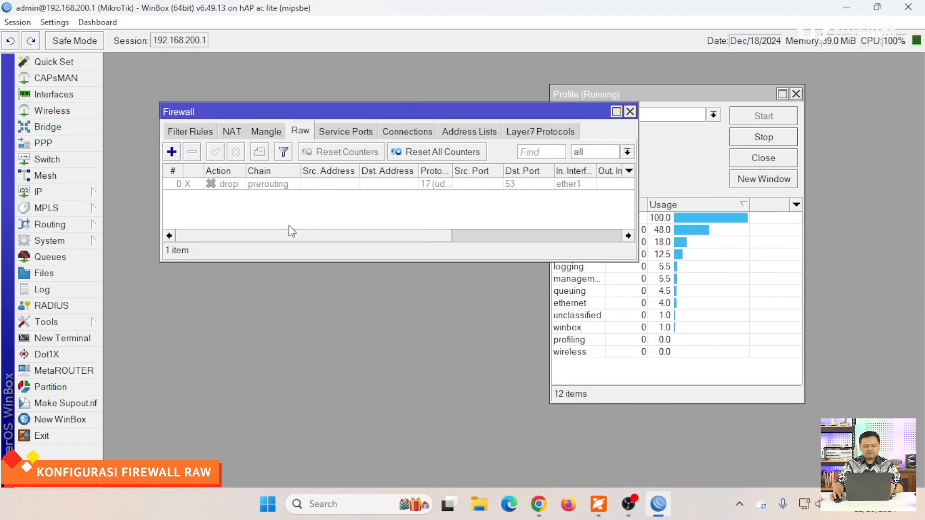
- Review the matching criteria and action of the disabled prerouting raw rule for UDP port 53 on ether1
{"action": "left_click", "coordinate": [267, 185]}
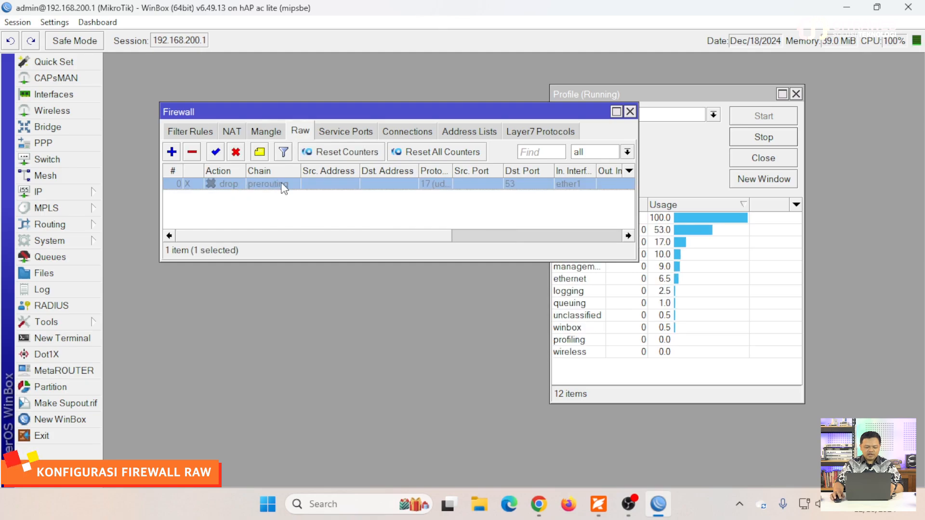
{"action": "double_click", "coordinate": [282, 187]}
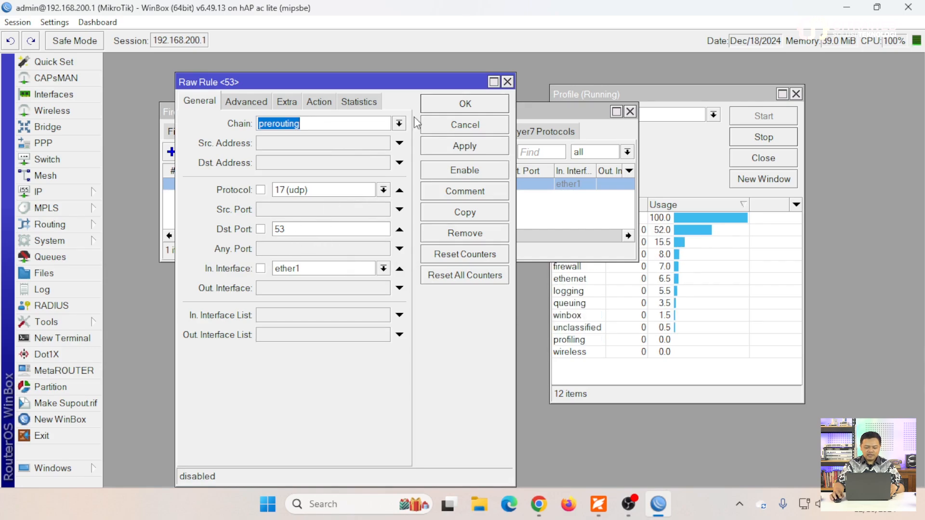
{"action": "left_click_drag", "start_coordinate": [393, 84], "coordinate": [391, 126]}
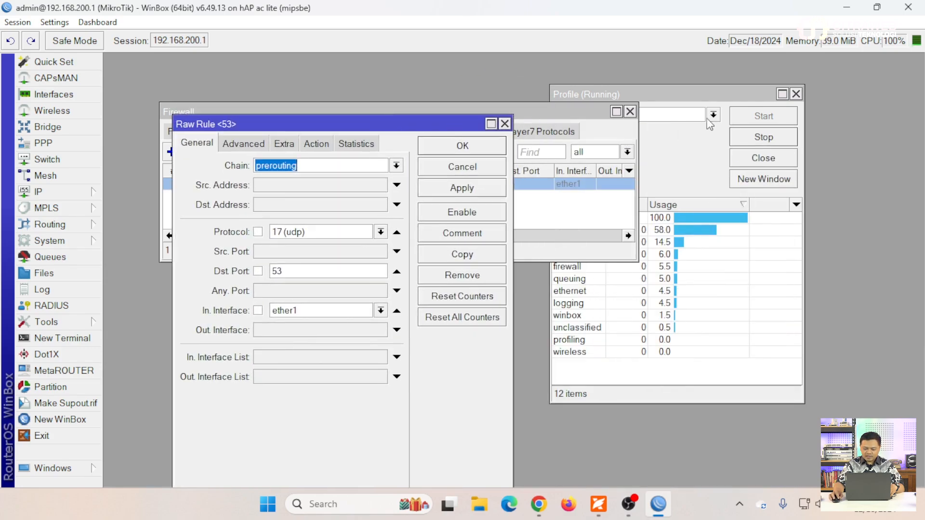
{"action": "left_click", "coordinate": [703, 112]}
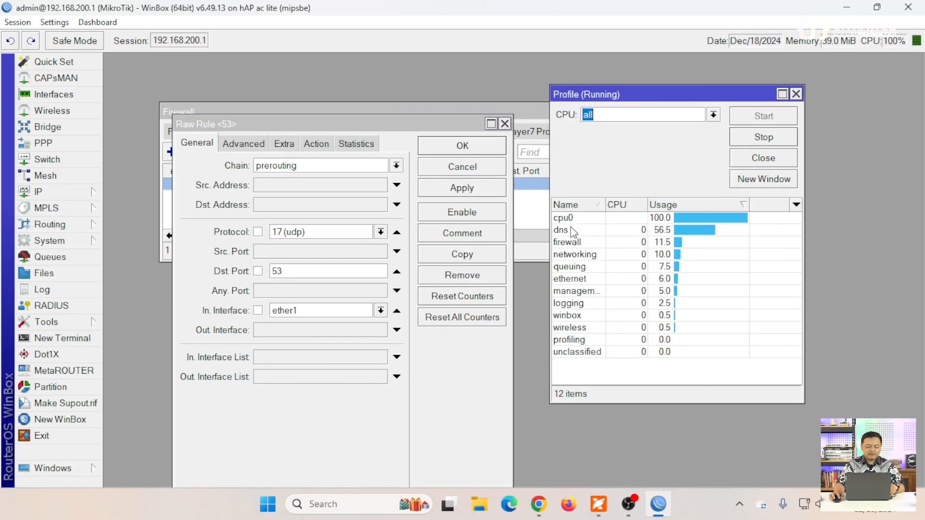
{"action": "left_click_drag", "start_coordinate": [383, 126], "coordinate": [379, 93]}
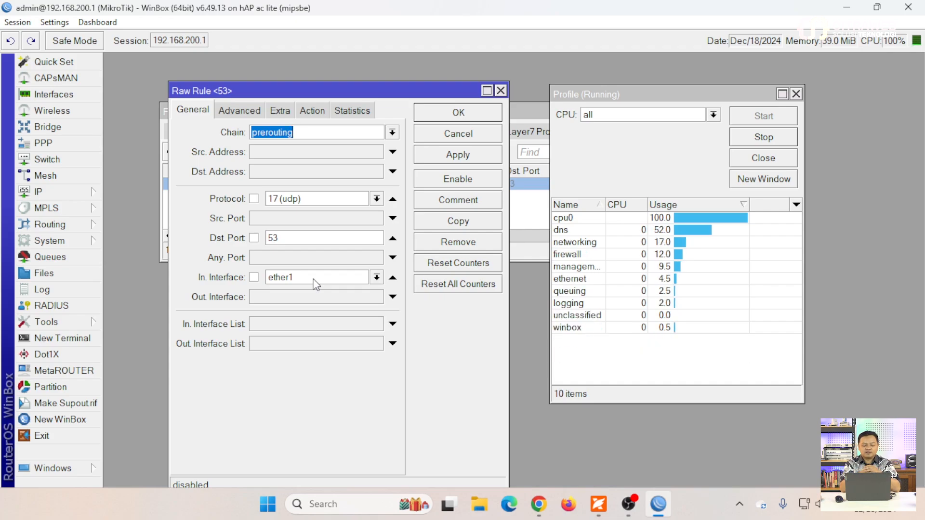
{"action": "left_click", "coordinate": [313, 110]}
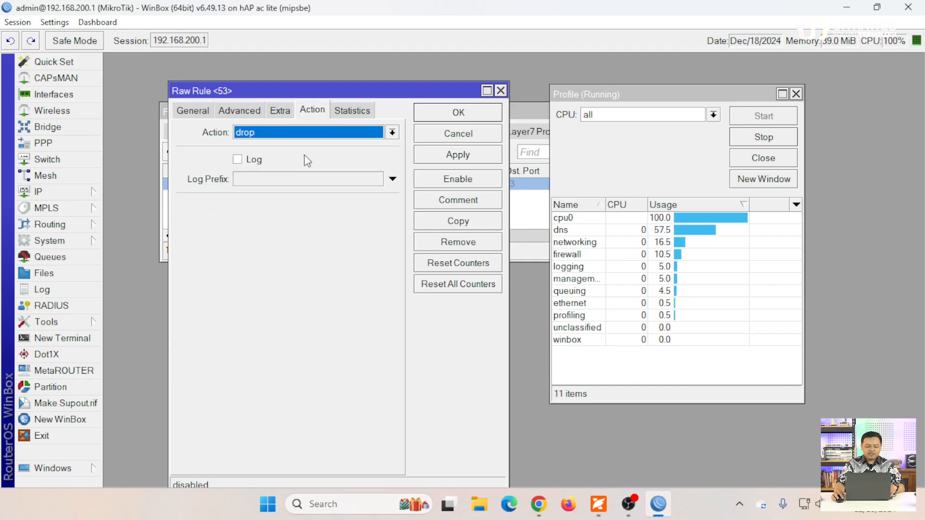
{"action": "left_click", "coordinate": [451, 115]}
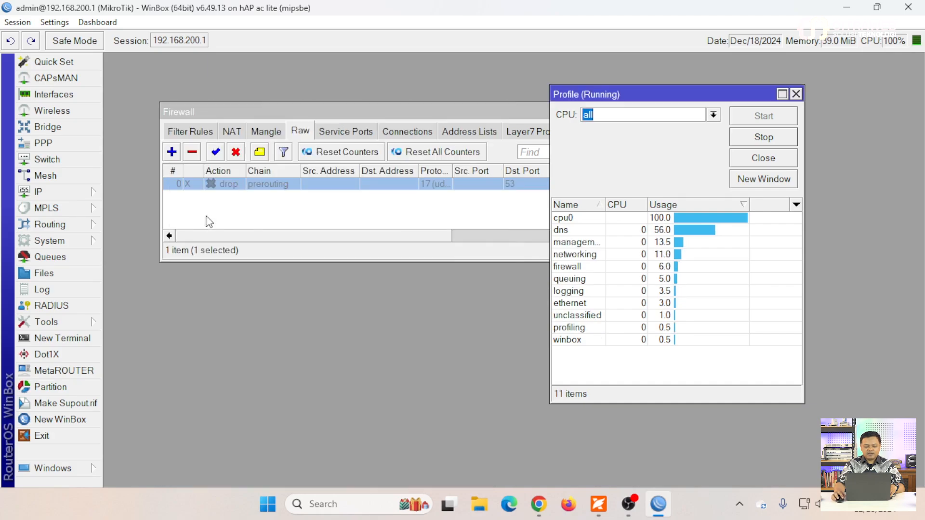
- Arrange the firewall and profiler windows side by side and enable the raw drop rule for UDP port 53
{"action": "left_click_drag", "start_coordinate": [677, 96], "coordinate": [739, 127]}
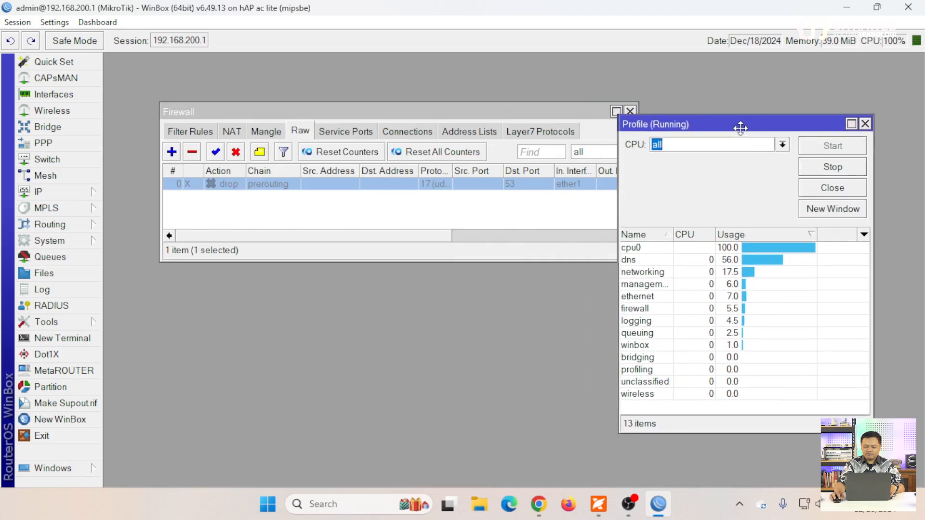
{"action": "left_click_drag", "start_coordinate": [500, 115], "coordinate": [454, 89]}
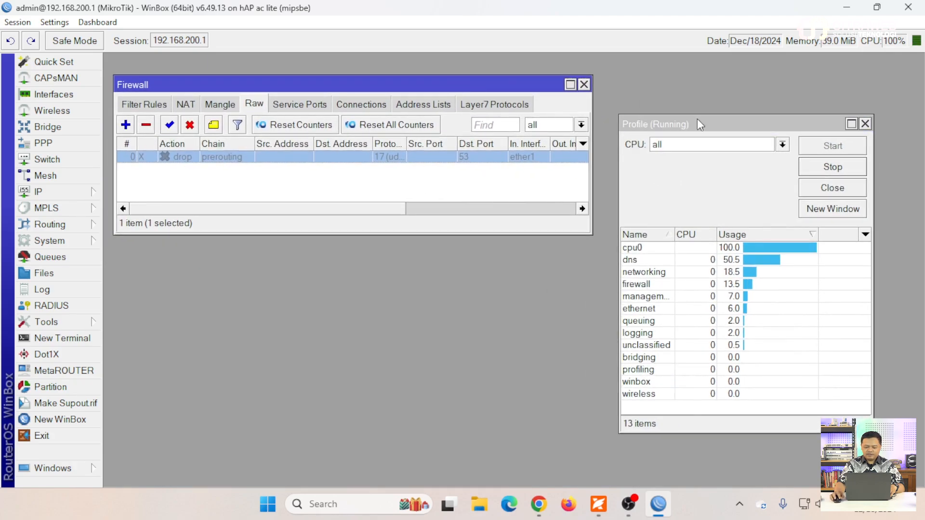
{"action": "left_click_drag", "start_coordinate": [698, 119], "coordinate": [682, 83]}
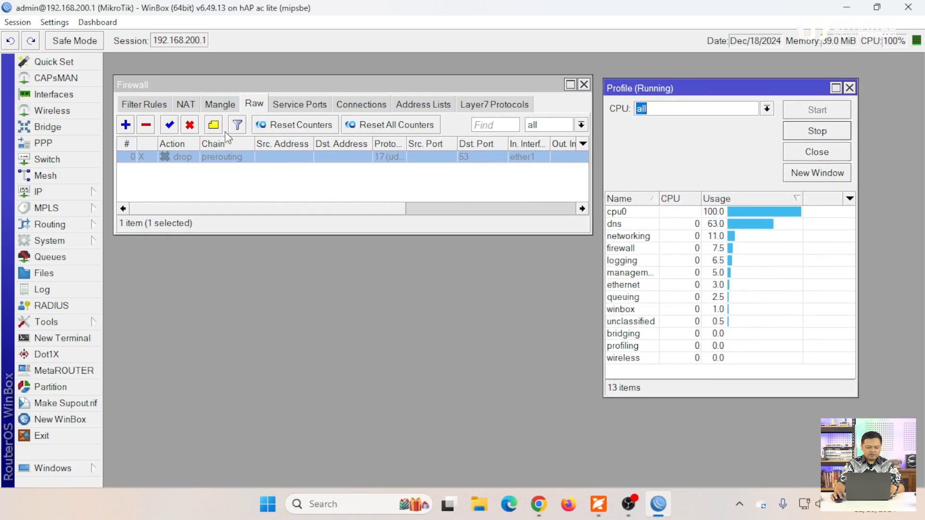
{"action": "left_click", "coordinate": [172, 128]}
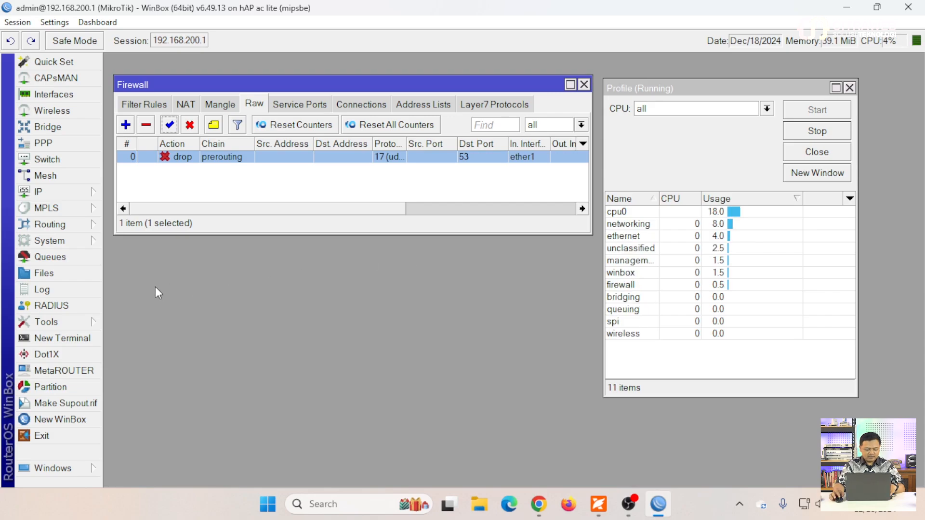
- Run Torch on ether1 with port and protocol collection turned on
{"action": "left_click", "coordinate": [78, 323]}
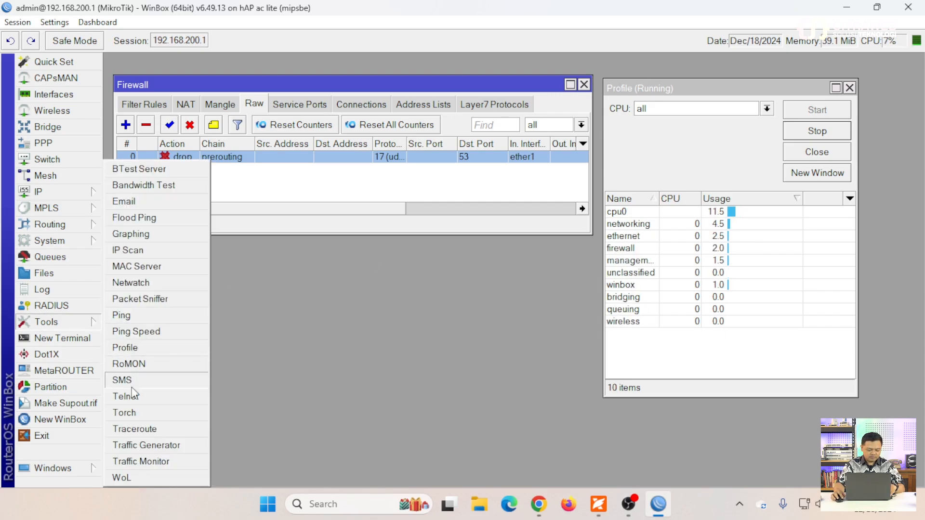
{"action": "left_click", "coordinate": [137, 413]}
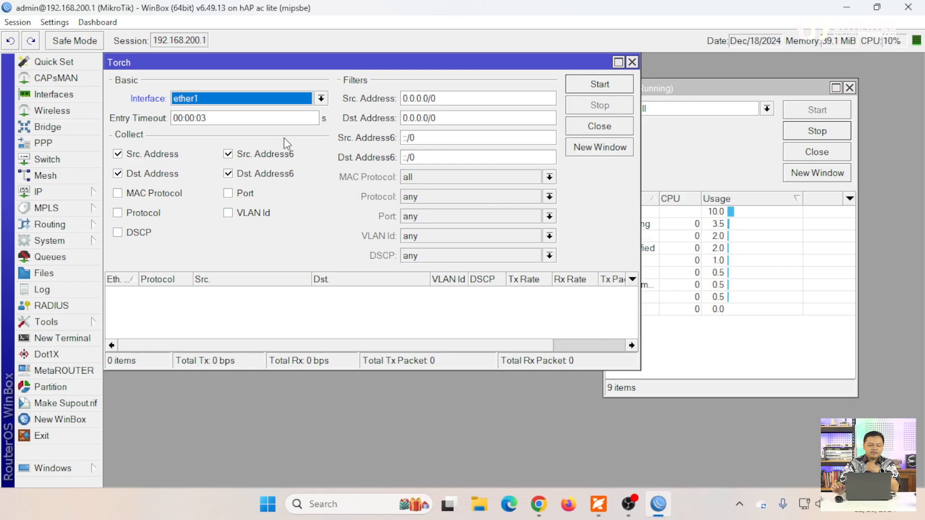
{"action": "left_click", "coordinate": [228, 195]}
{"action": "left_click", "coordinate": [144, 213]}
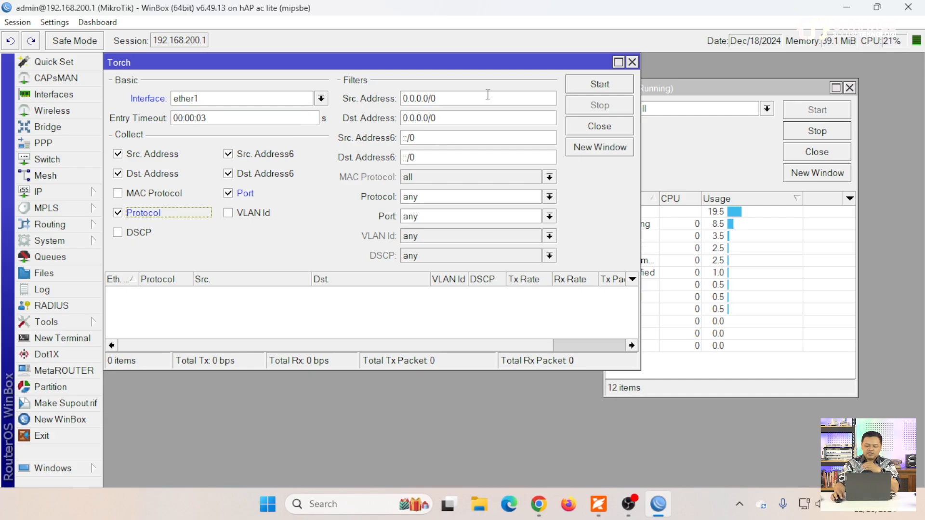
{"action": "left_click", "coordinate": [600, 84]}
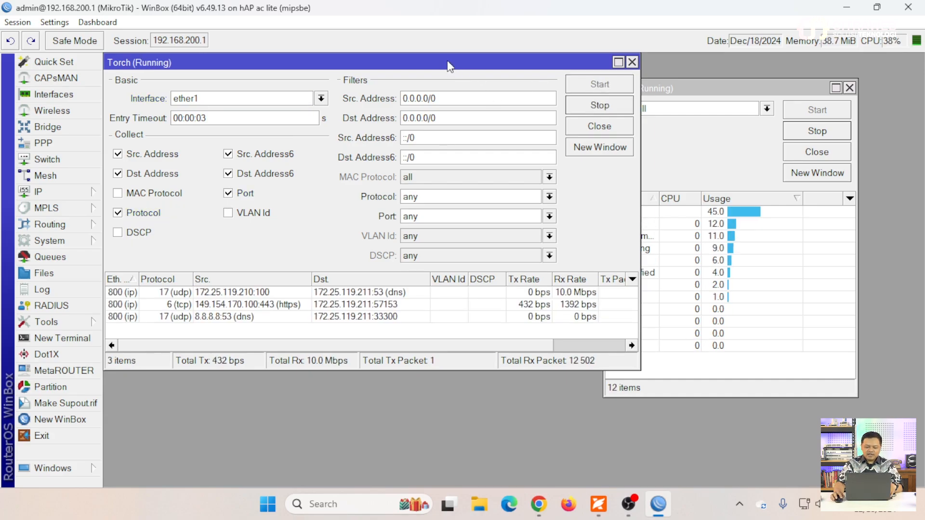
- Examine the incoming UDP flow to the DNS port in an enlarged Torch window and stop the capture
{"action": "left_click_drag", "start_coordinate": [447, 58], "coordinate": [562, 52]}
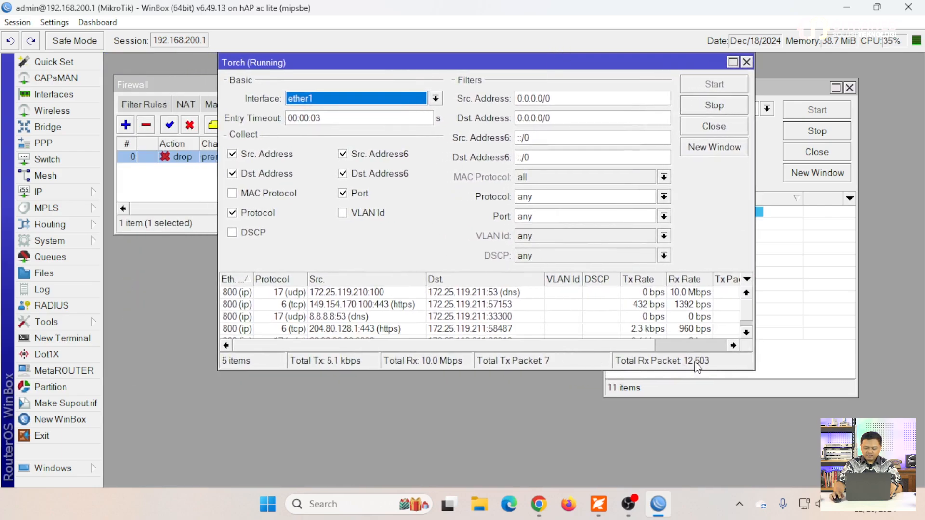
{"action": "left_click_drag", "start_coordinate": [753, 371], "coordinate": [920, 441]}
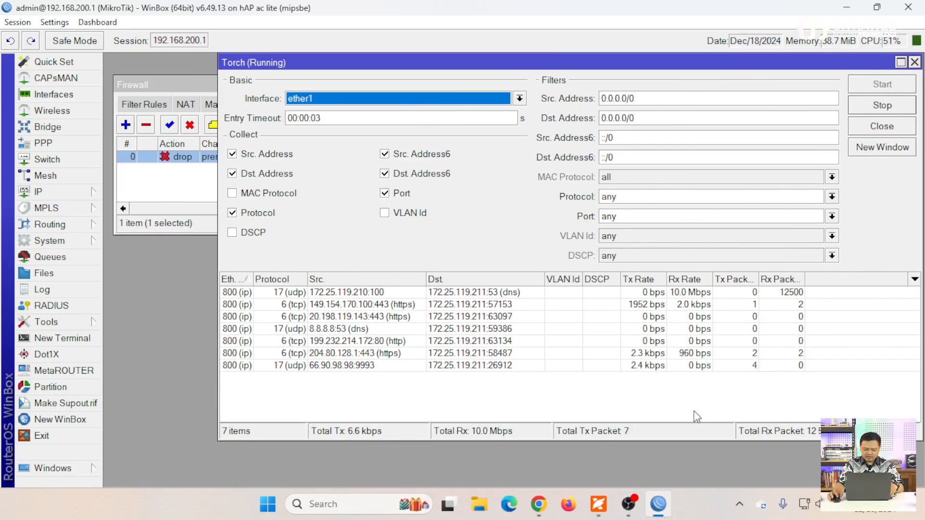
{"action": "left_click", "coordinate": [356, 293]}
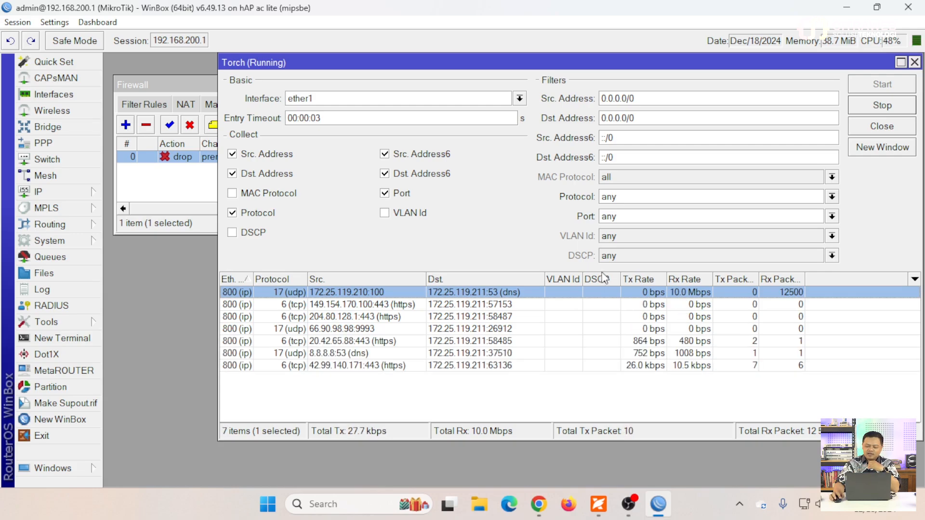
{"action": "left_click", "coordinate": [881, 108]}
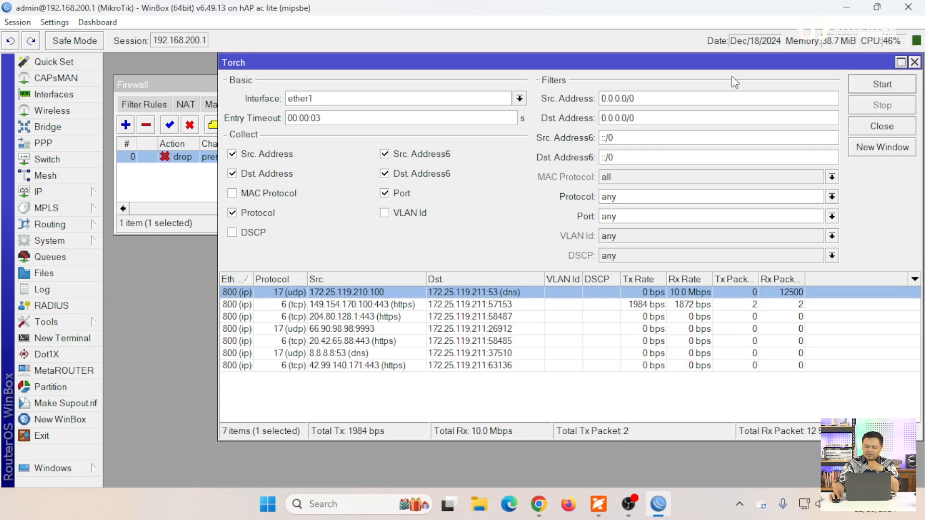
{"action": "left_click", "coordinate": [188, 201]}
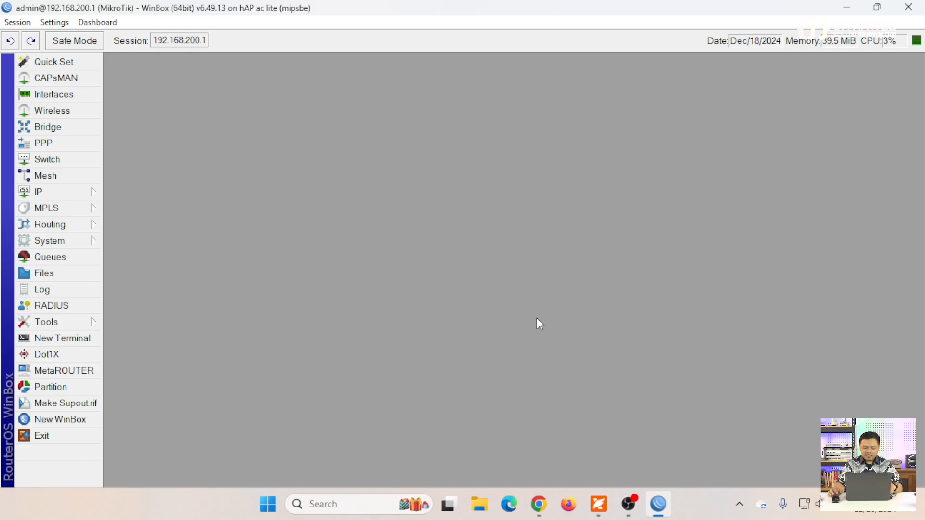
- Switch to Chrome and close the OBS welcome page
{"action": "left_click", "coordinate": [539, 504]}
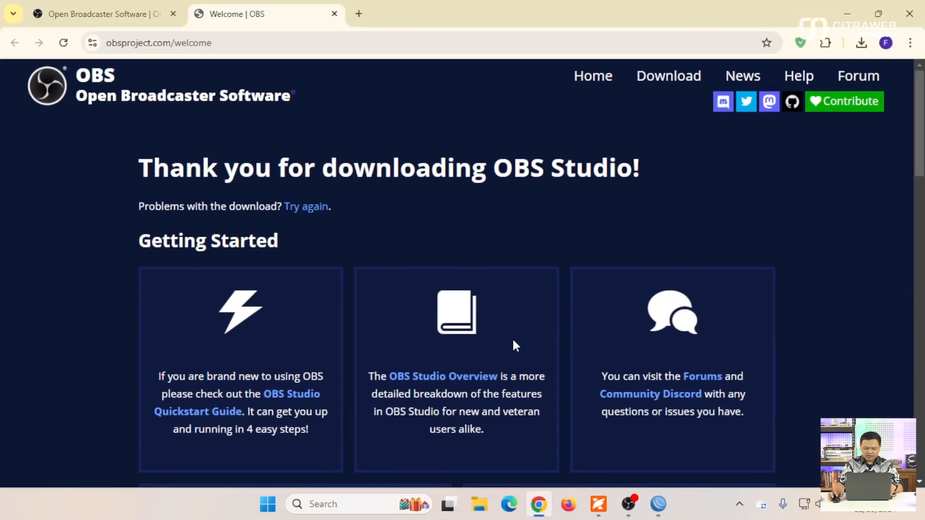
{"action": "left_click", "coordinate": [334, 14]}
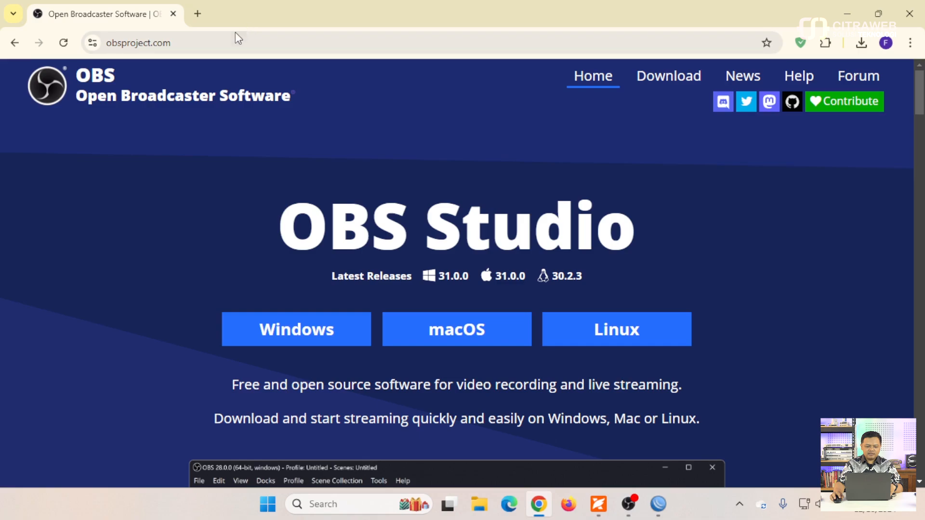
- Load fast.com in a fresh tab in place of the OBS page and pause its speed test
{"action": "left_click", "coordinate": [199, 13]}
{"action": "left_click", "coordinate": [173, 14]}
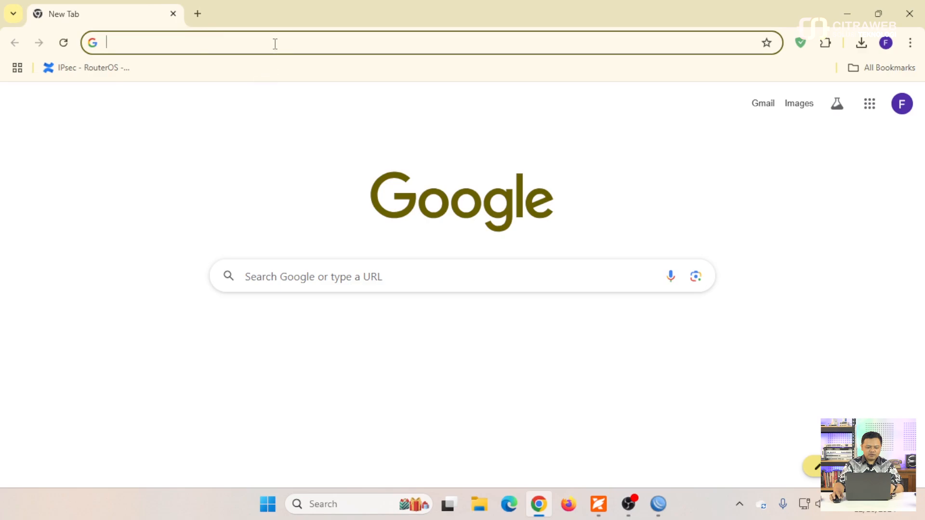
{"action": "type", "text": "fast.com"}
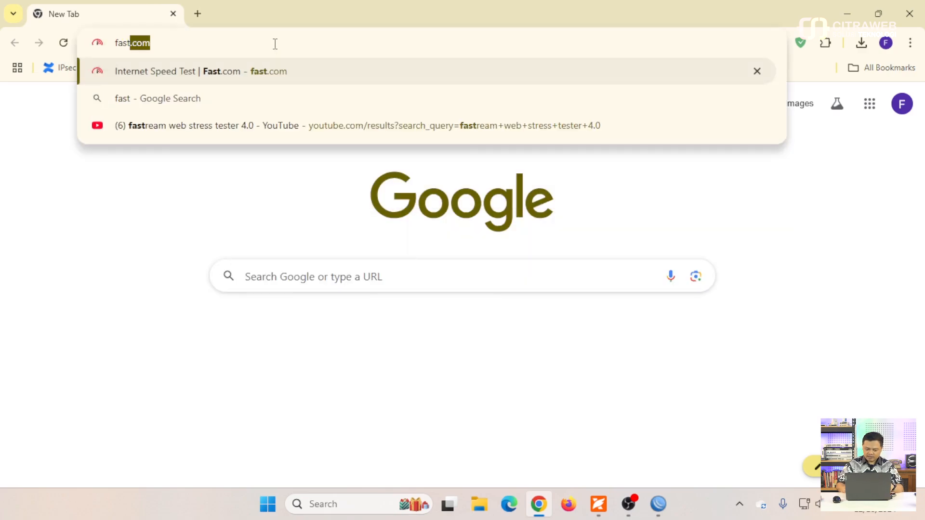
{"action": "key", "text": "Return"}
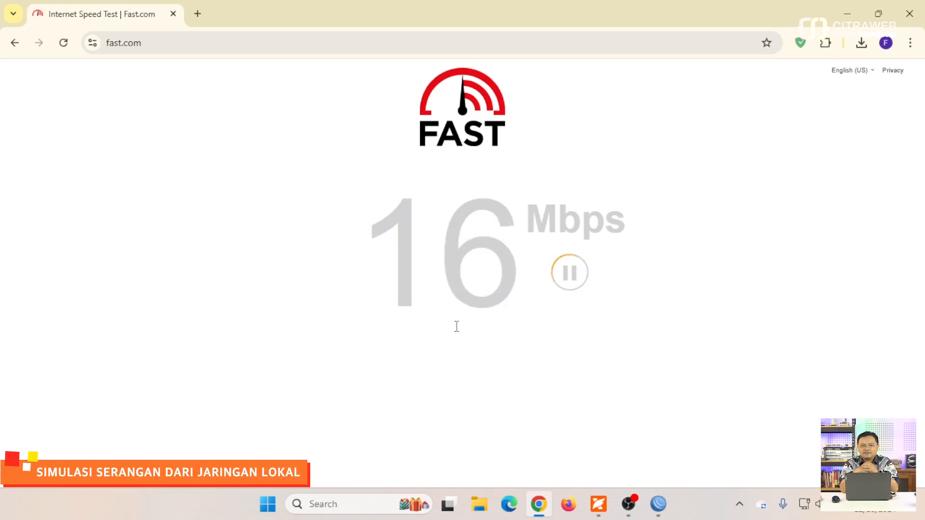
{"action": "left_click", "coordinate": [575, 283]}
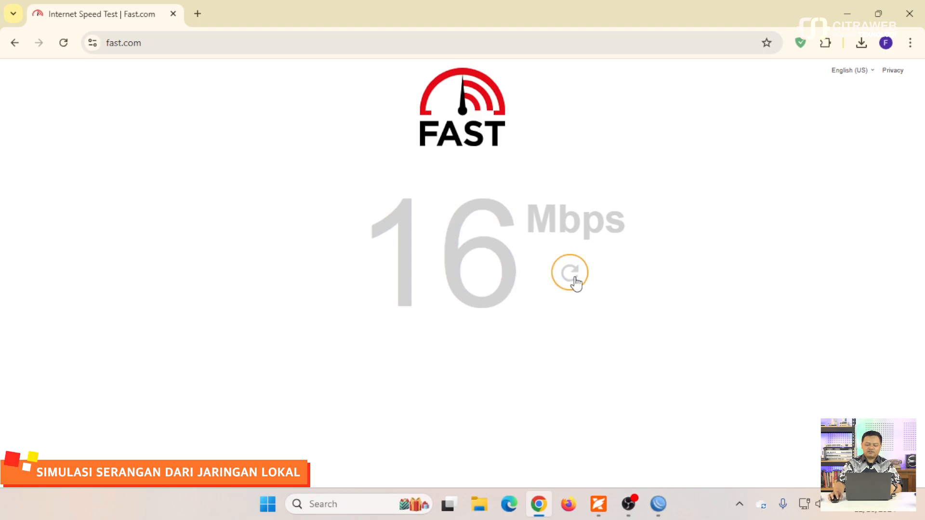
- Replace the paused test with a new tab and run the fast.com speed test again
{"action": "left_click", "coordinate": [196, 13]}
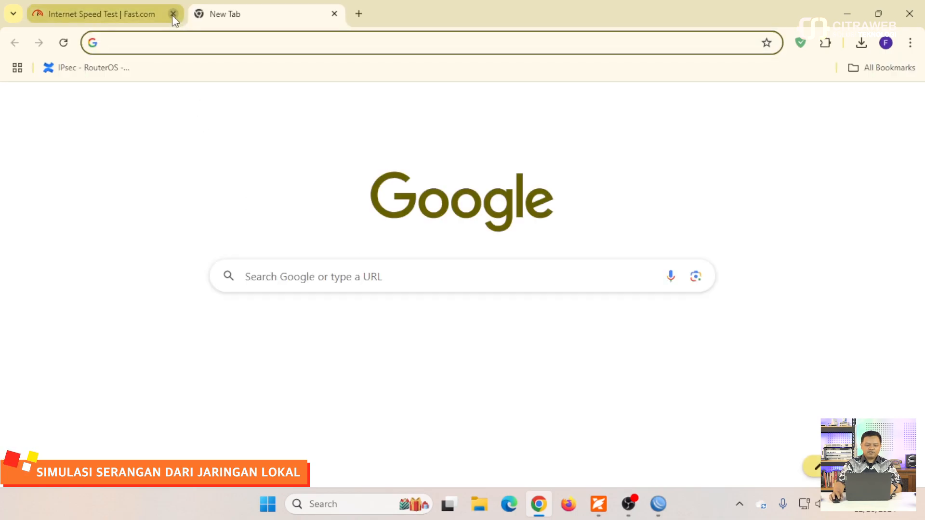
{"action": "left_click", "coordinate": [172, 14]}
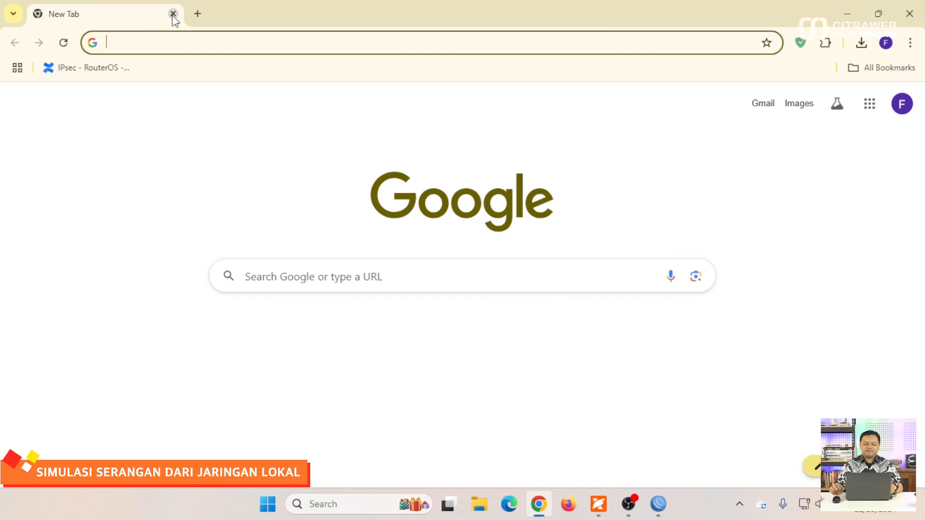
{"action": "type", "text": "fast"}
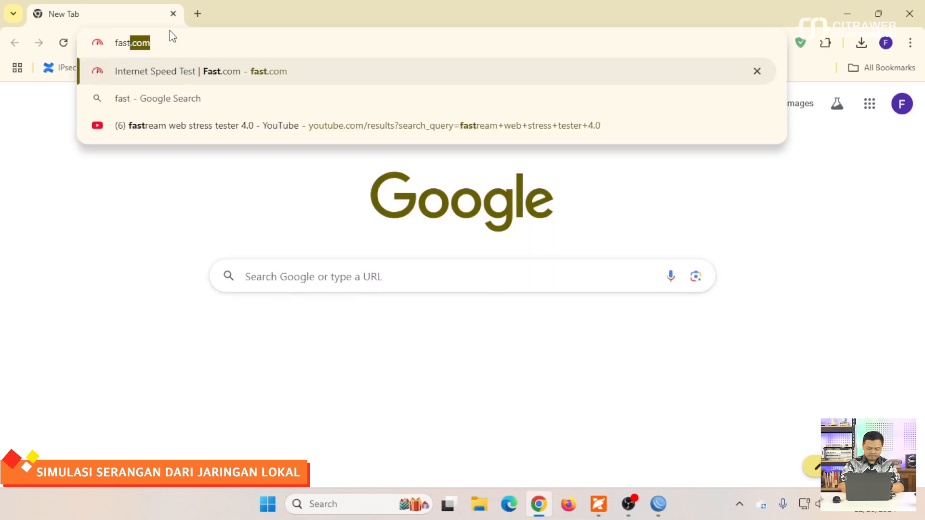
{"action": "key", "text": "Return"}
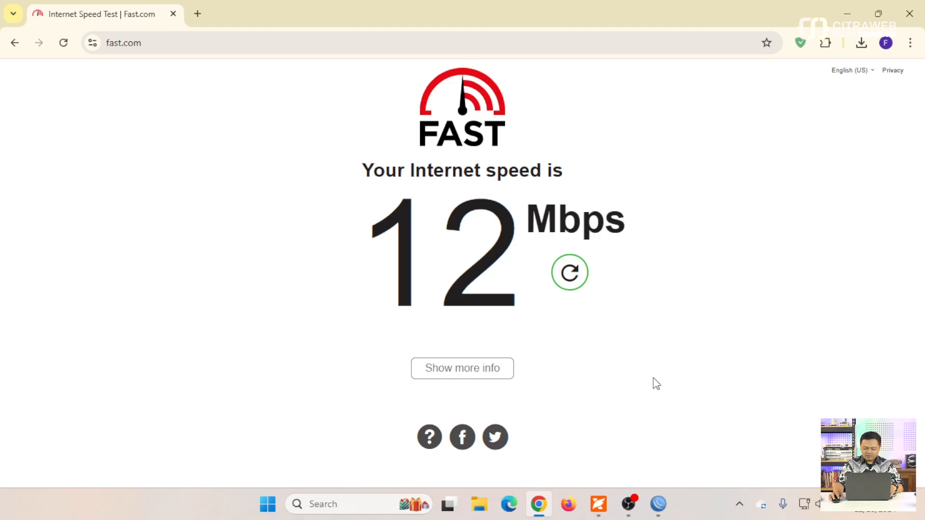
- Switch to WinBox, open Torch, and check the name of the local network's bridge
{"action": "left_click", "coordinate": [660, 506]}
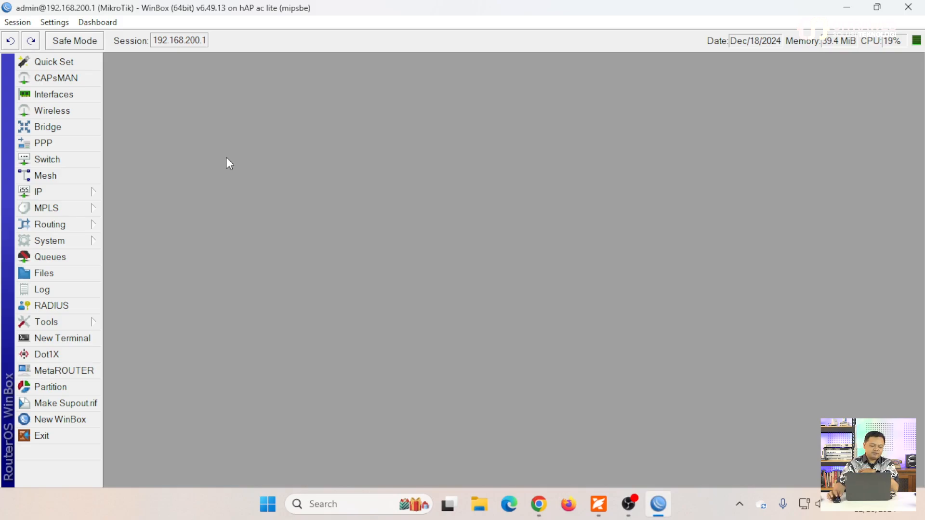
{"action": "left_click", "coordinate": [73, 322]}
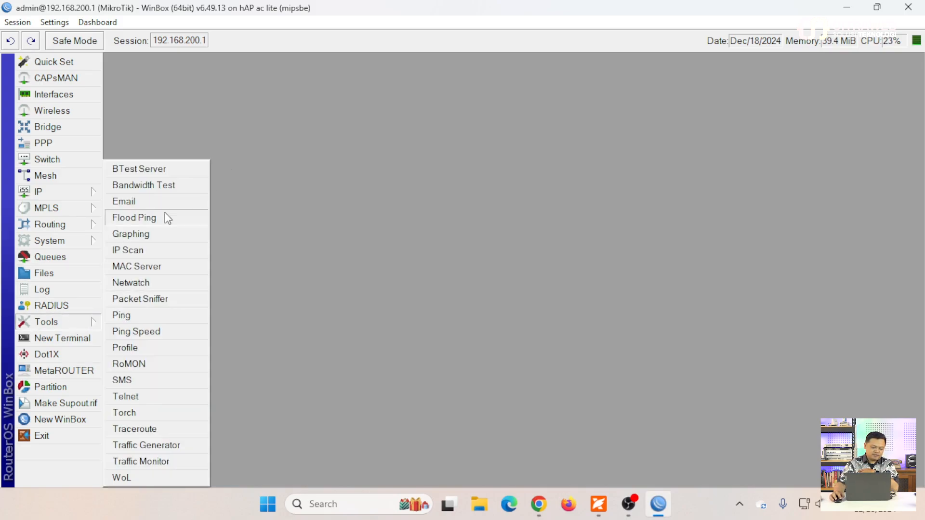
{"action": "left_click", "coordinate": [136, 413]}
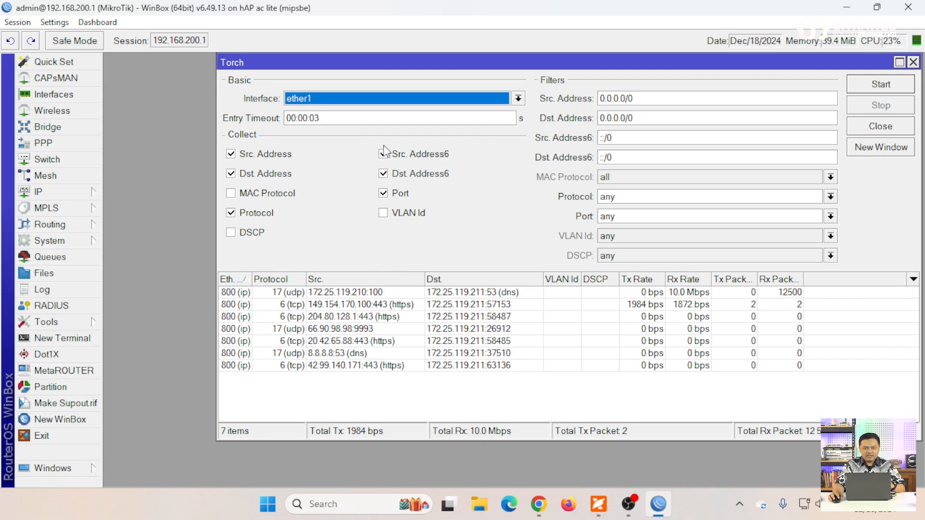
{"action": "left_click", "coordinate": [48, 126]}
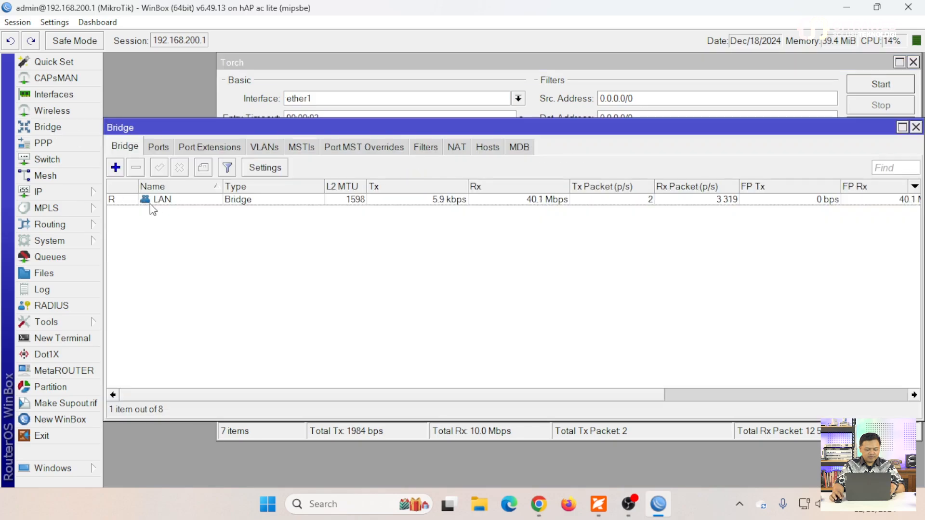
{"action": "left_click", "coordinate": [915, 127]}
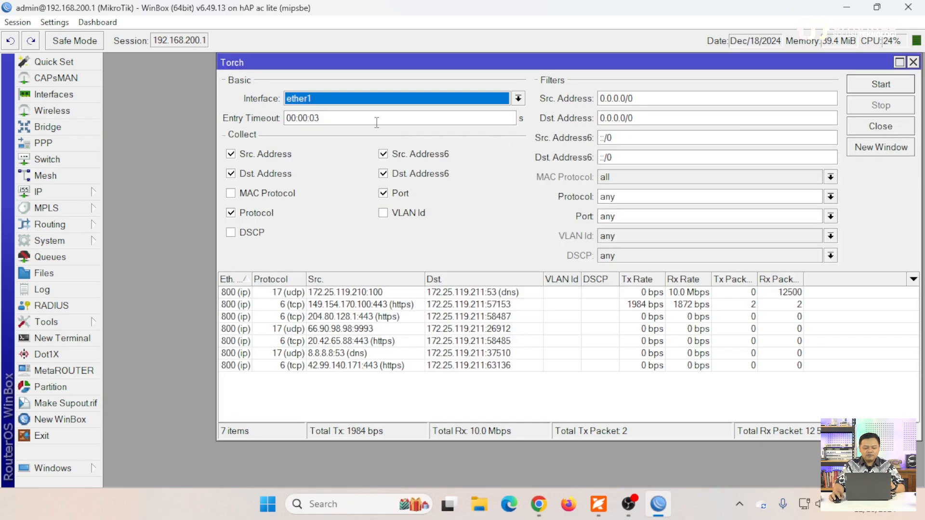
- Run Torch on the LAN interface and single out the UDP flow from 192.168.200.252 to 192.168.200.1
{"action": "left_click", "coordinate": [518, 99]}
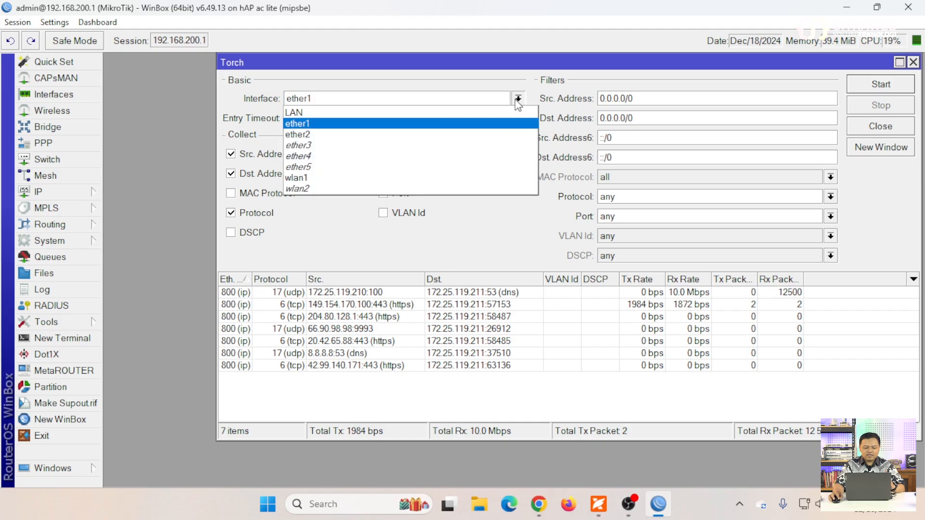
{"action": "left_click", "coordinate": [434, 112]}
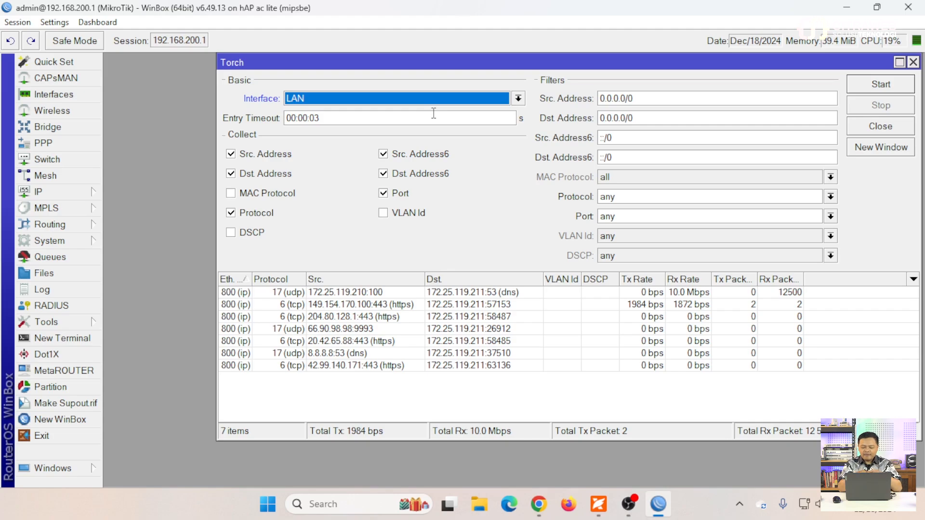
{"action": "left_click", "coordinate": [869, 89]}
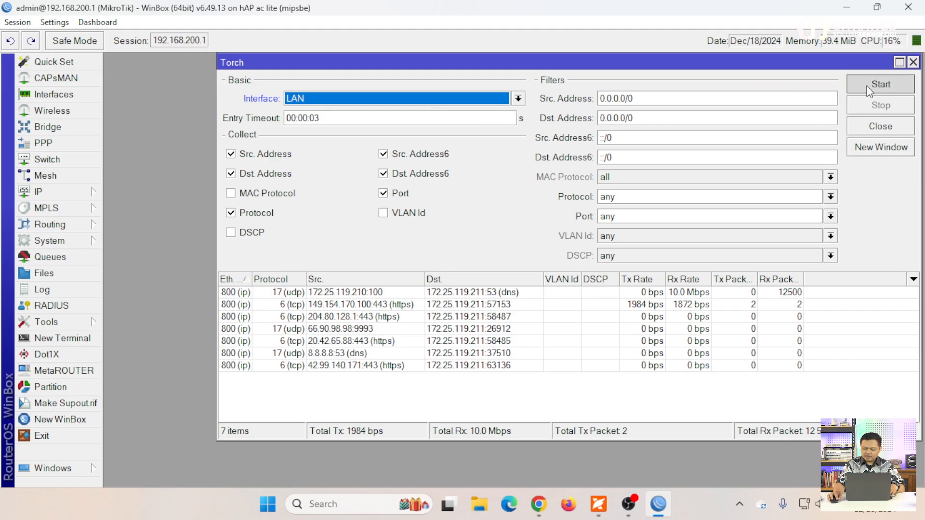
{"action": "left_click_drag", "start_coordinate": [609, 70], "coordinate": [535, 67]}
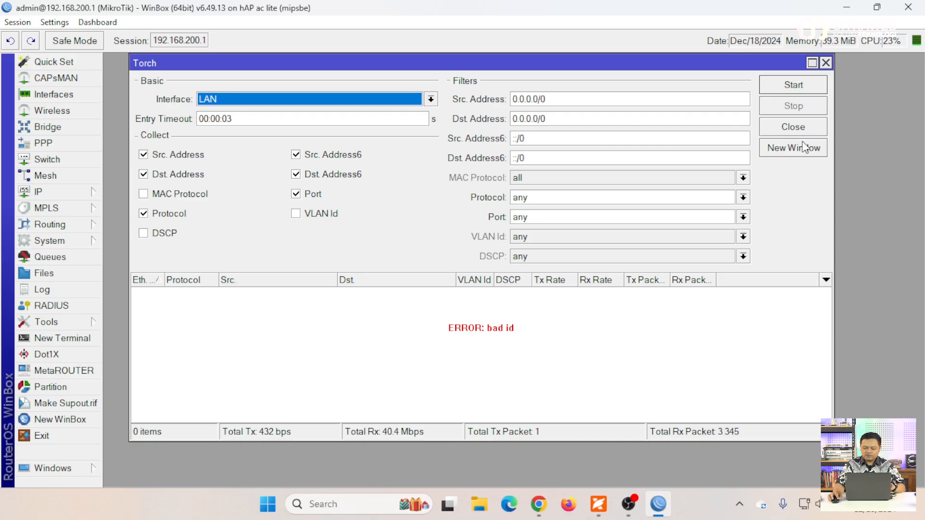
{"action": "left_click", "coordinate": [792, 85]}
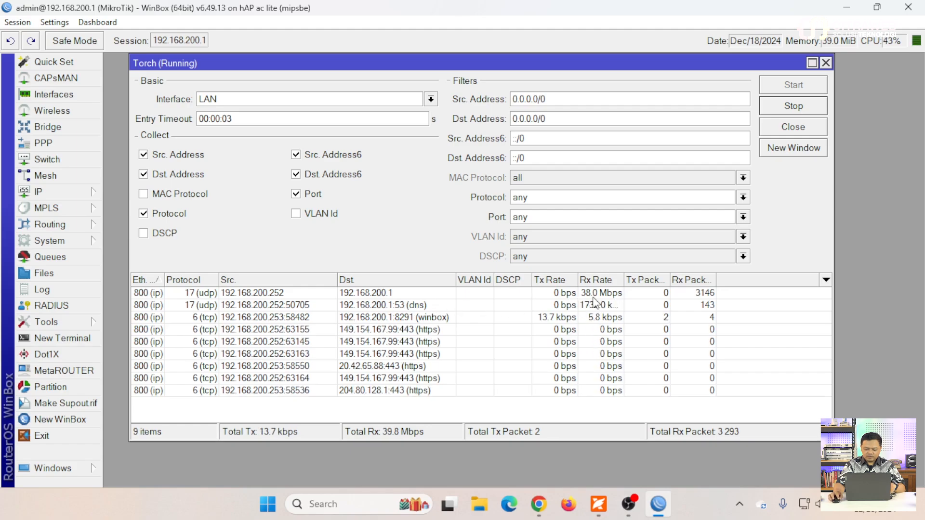
{"action": "mouse_move", "coordinate": [623, 280]}
{"action": "left_mouse_down"}
{"action": "mouse_move", "coordinate": [637, 281]}
{"action": "mouse_move", "coordinate": [626, 283]}
{"action": "left_mouse_up"}
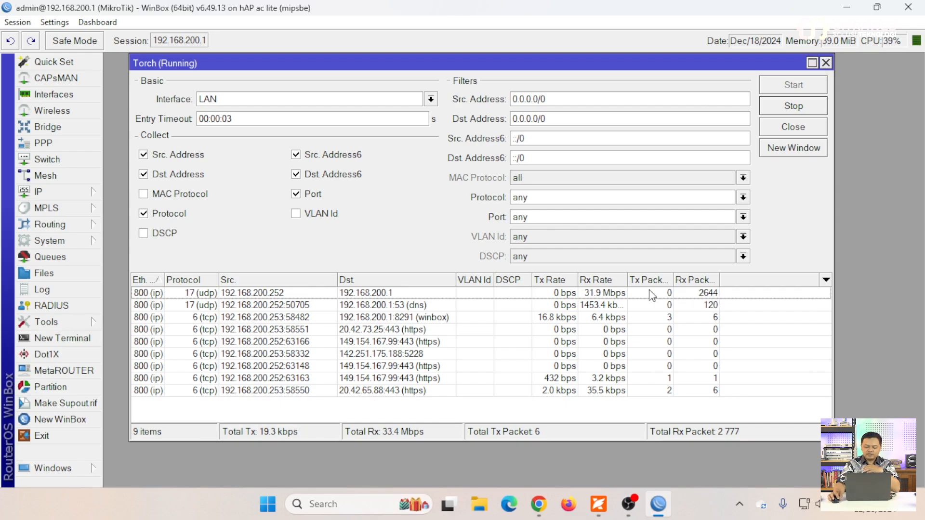
{"action": "left_click", "coordinate": [596, 295]}
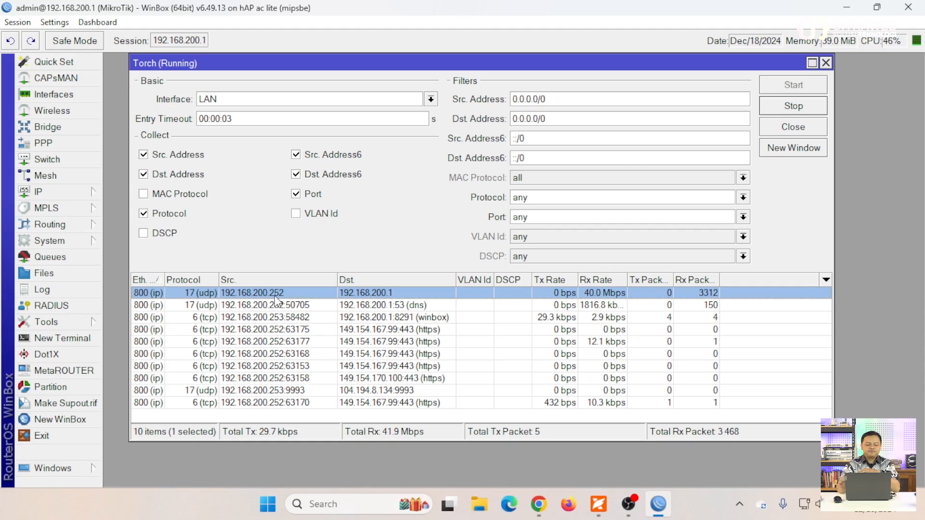
- Open the router's firewall and look through its filter and raw rules
{"action": "left_click", "coordinate": [73, 195]}
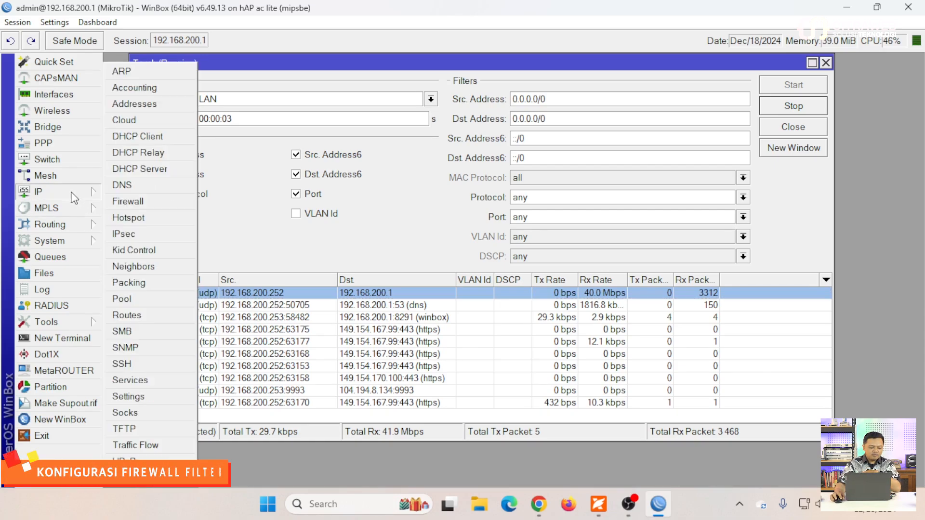
{"action": "left_click", "coordinate": [143, 201]}
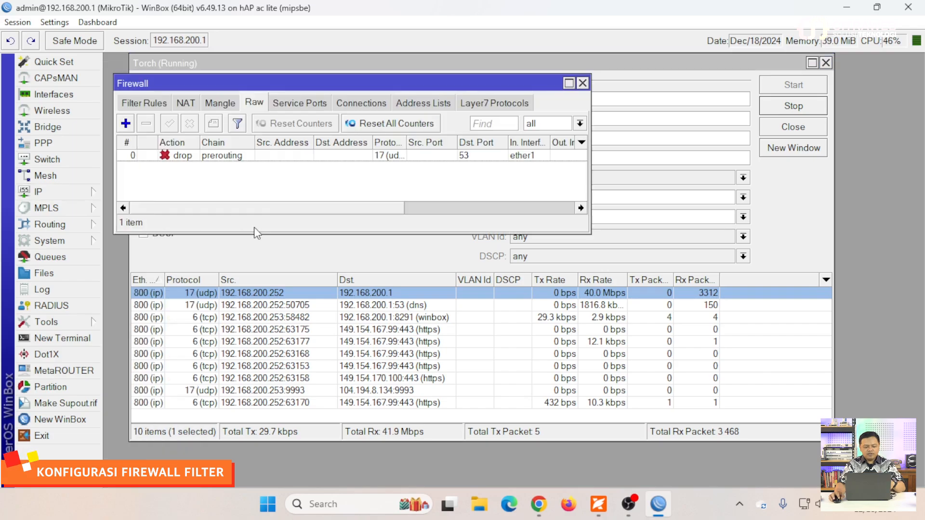
{"action": "left_click", "coordinate": [141, 102]}
{"action": "left_click", "coordinate": [255, 103]}
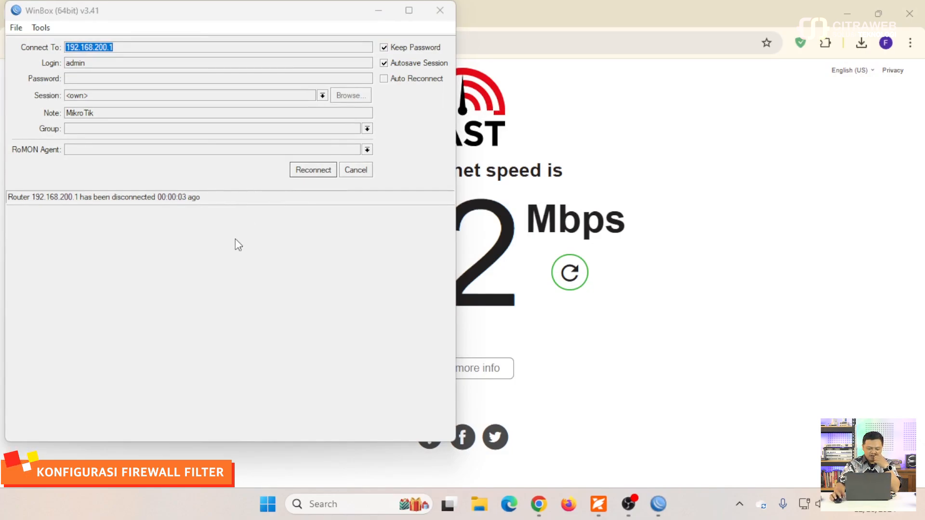
- Reconnect to the router at 192.168.200.1 without changing the password and start a new raw firewall rule
{"action": "left_click", "coordinate": [355, 169]}
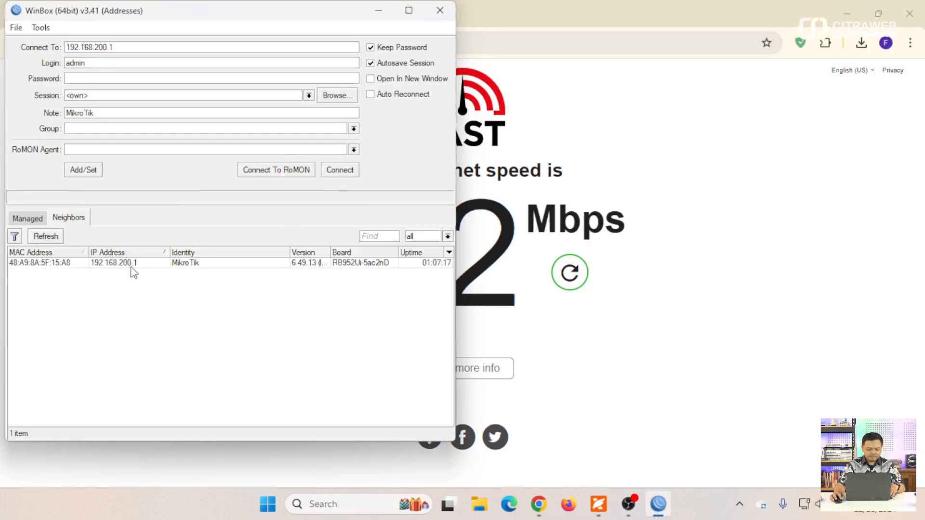
{"action": "left_click", "coordinate": [126, 266]}
{"action": "left_click", "coordinate": [345, 172]}
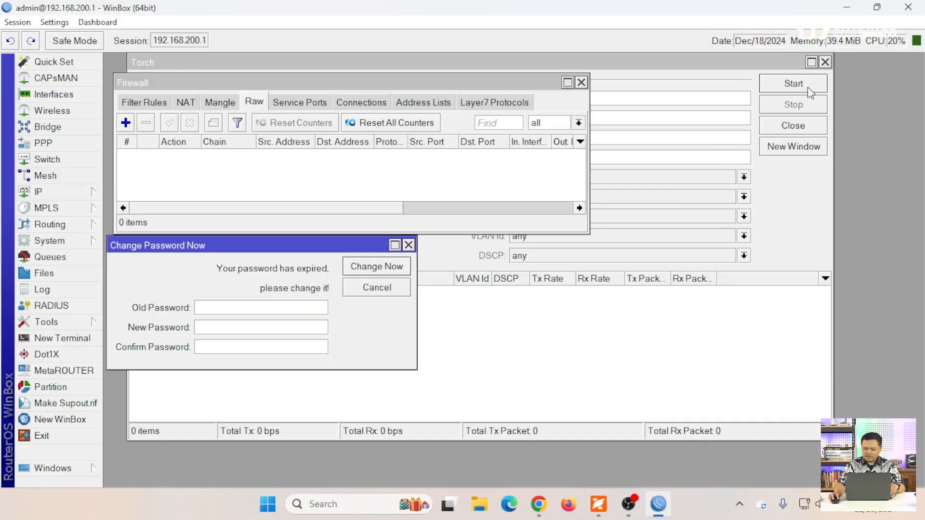
{"action": "left_click", "coordinate": [408, 245]}
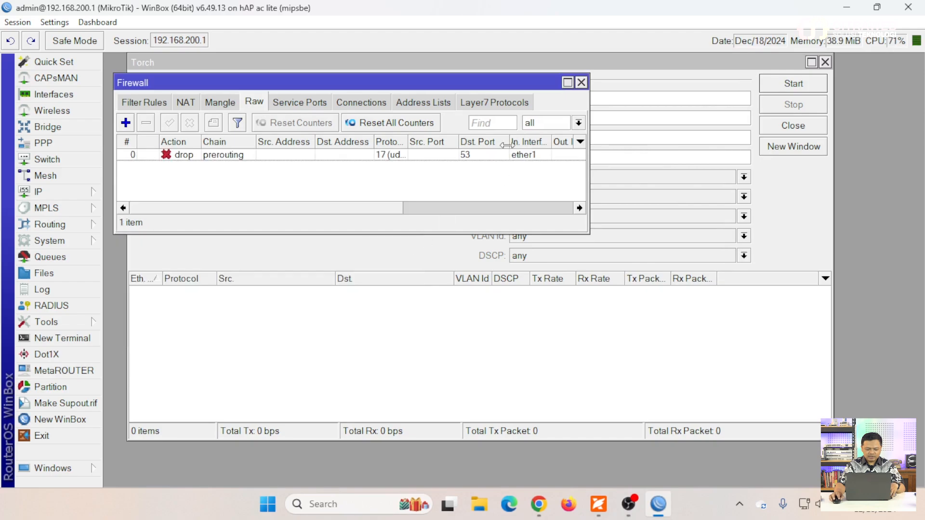
{"action": "left_click", "coordinate": [126, 122]}
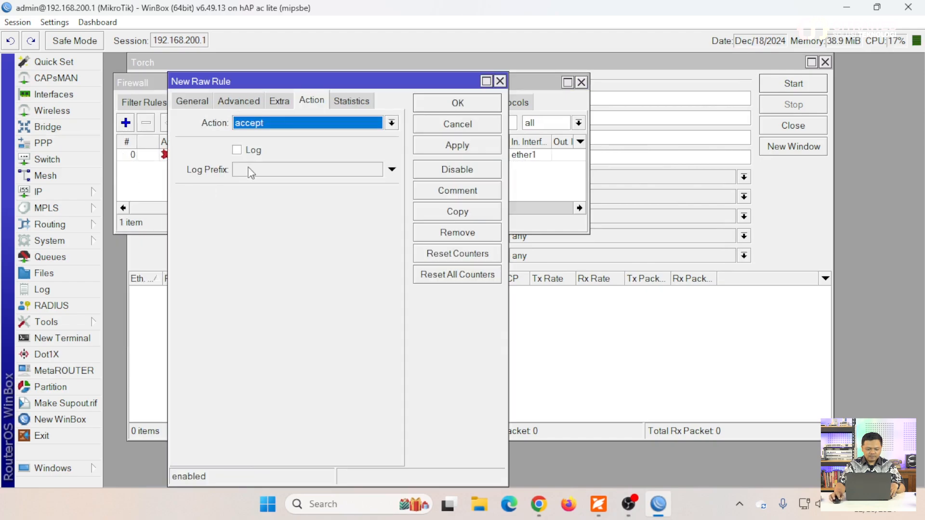
- Try to capture traffic with Torch on the LAN interface, then stop and close it
{"action": "left_click", "coordinate": [571, 345]}
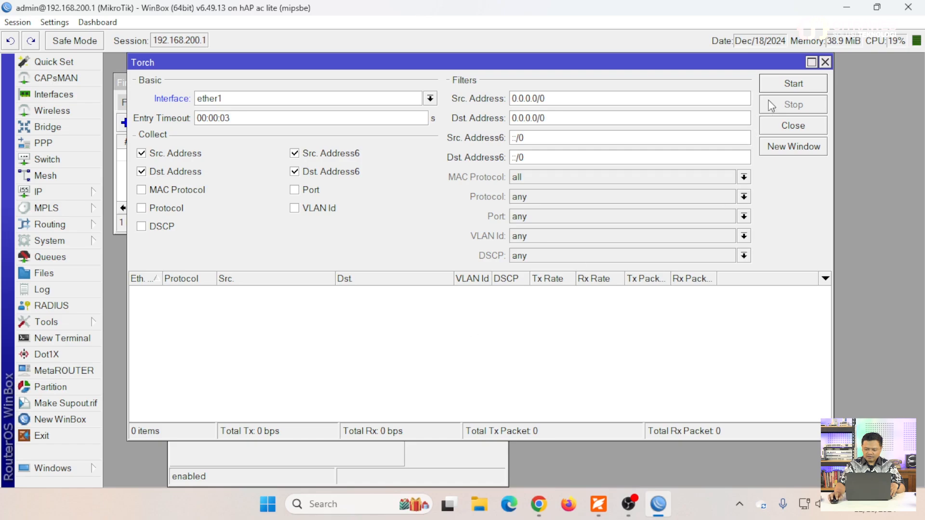
{"action": "left_click", "coordinate": [773, 86]}
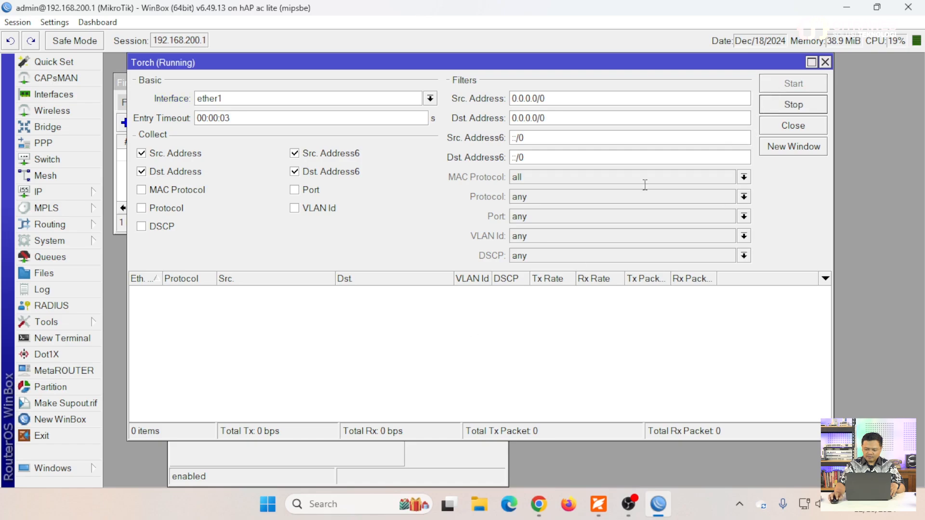
{"action": "left_click", "coordinate": [431, 99]}
{"action": "left_click", "coordinate": [287, 114]}
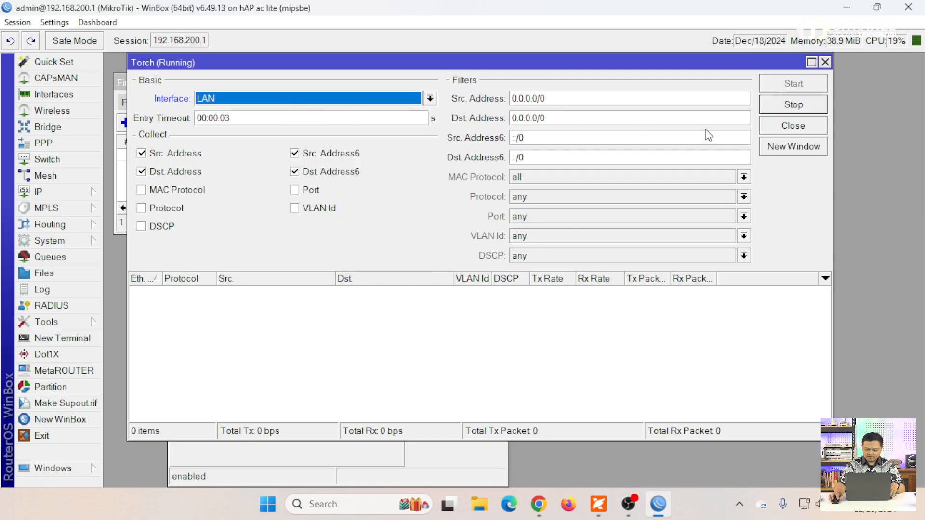
{"action": "left_click", "coordinate": [777, 110]}
{"action": "left_click", "coordinate": [777, 83]}
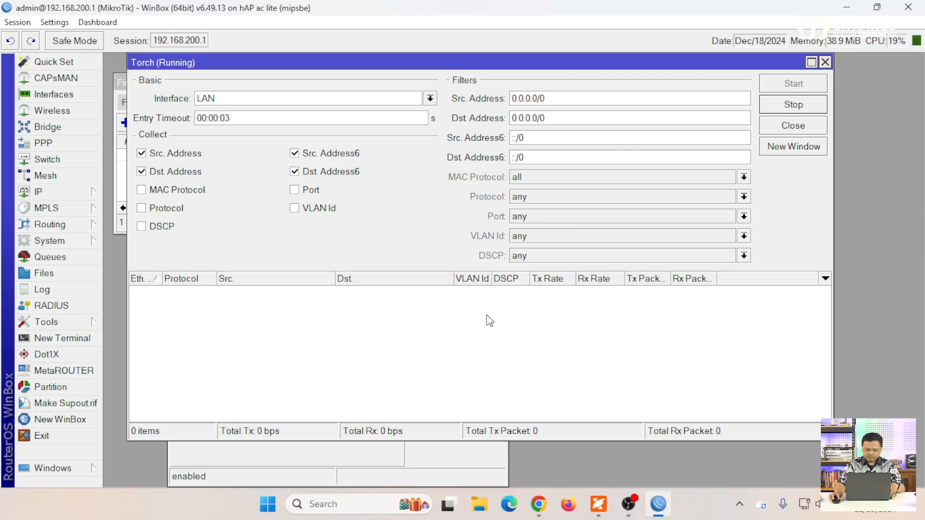
{"action": "left_click", "coordinate": [790, 110]}
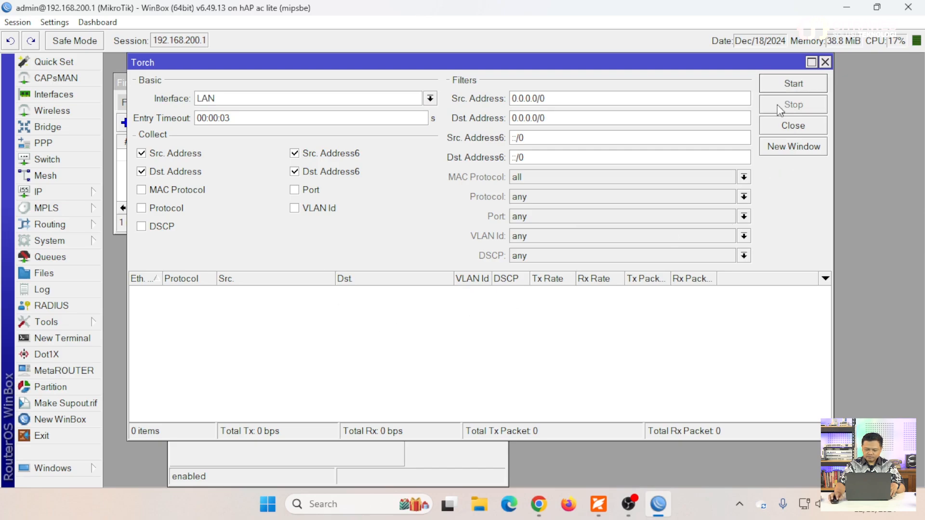
{"action": "left_click", "coordinate": [826, 61]}
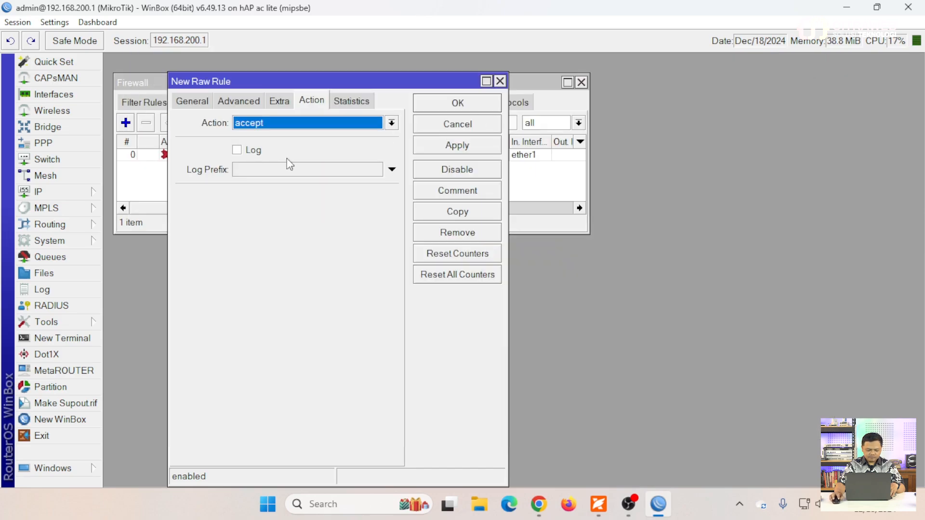
- Open a new terminal and run a fresh Torch capture on the LAN interface
{"action": "left_click", "coordinate": [62, 337]}
{"action": "left_click", "coordinate": [49, 322]}
{"action": "left_click", "coordinate": [129, 417]}
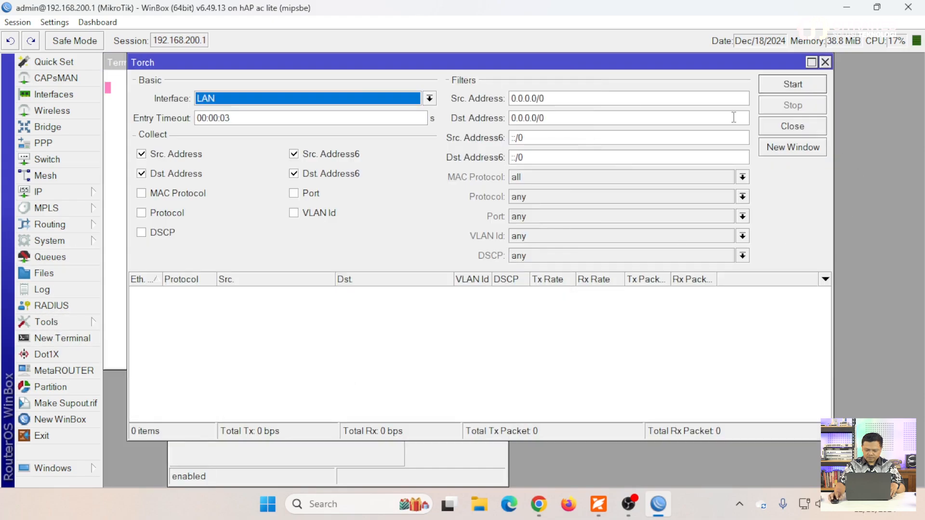
{"action": "left_click", "coordinate": [774, 85]}
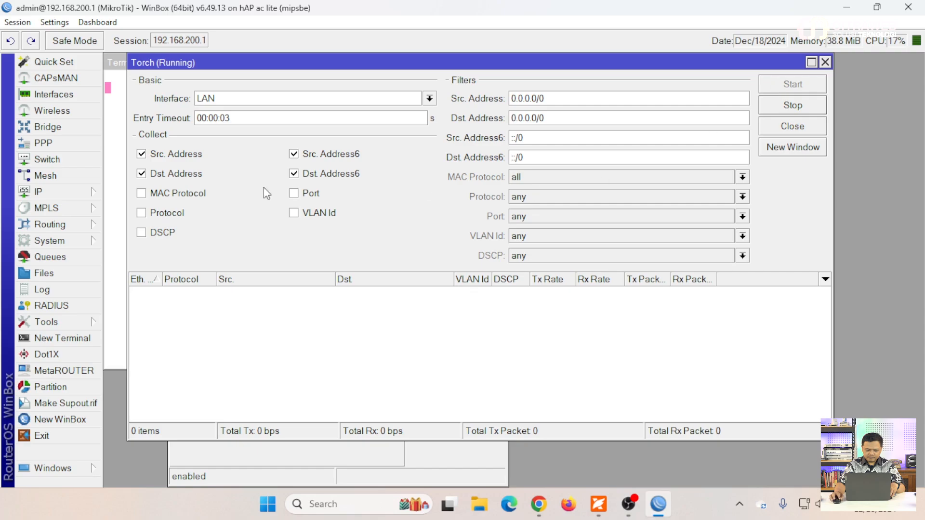
- Include protocol and port in the Torch collection on the LAN interface and restart the capture
{"action": "left_click", "coordinate": [141, 213]}
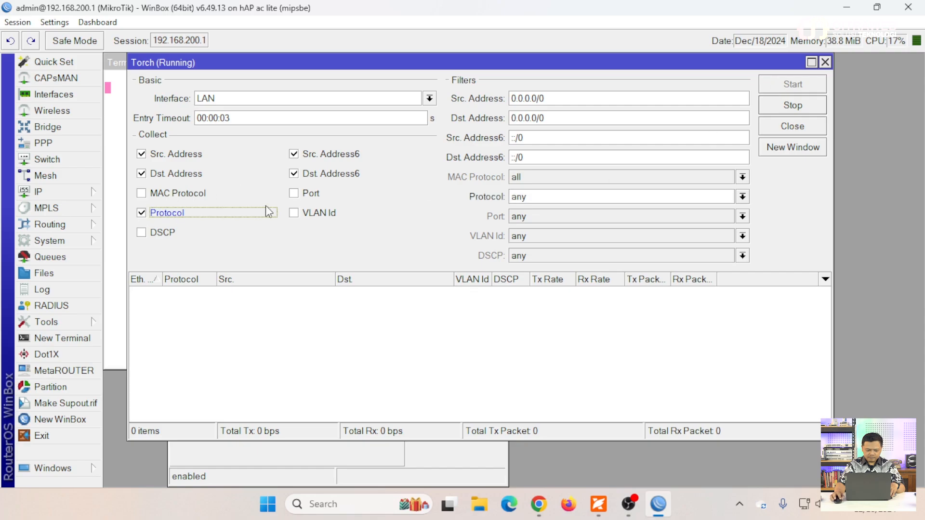
{"action": "left_click", "coordinate": [293, 193]}
{"action": "left_click", "coordinate": [793, 106]}
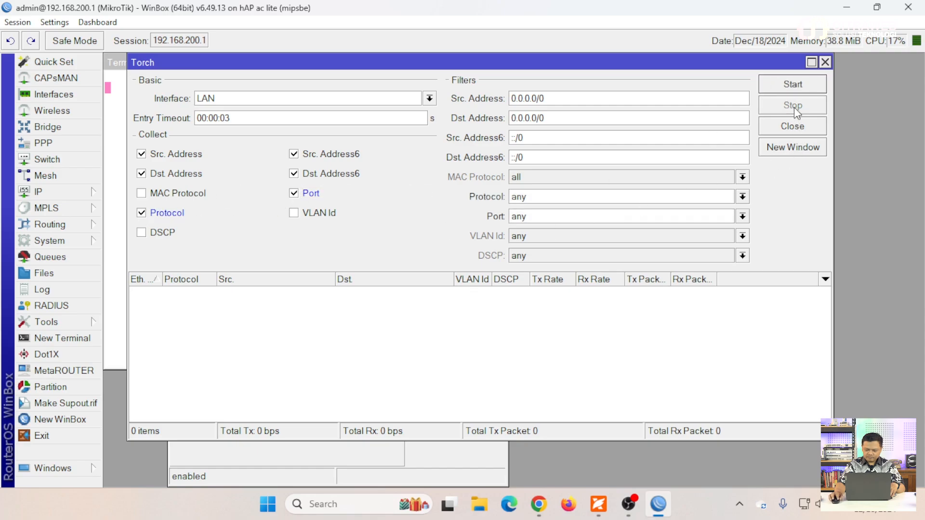
{"action": "left_click", "coordinate": [794, 85]}
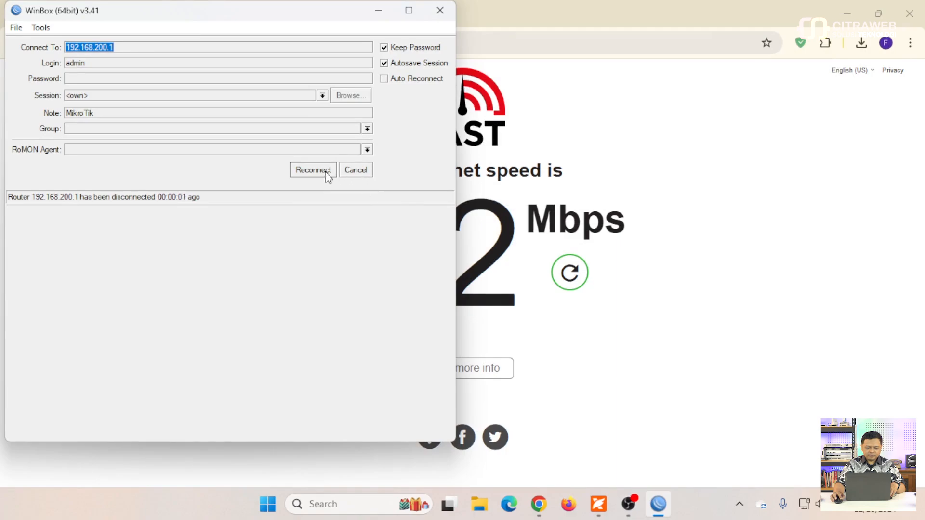
- Reconnect to the router at 192.168.200.1 directly, without a RoMON agent, and dismiss the password change request
{"action": "left_click", "coordinate": [354, 171]}
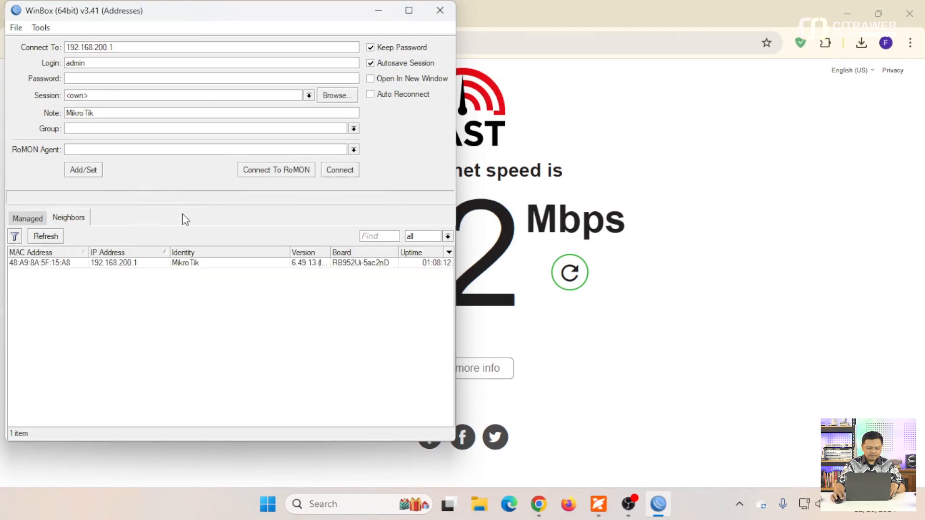
{"action": "left_click", "coordinate": [111, 267]}
{"action": "left_click", "coordinate": [291, 174]}
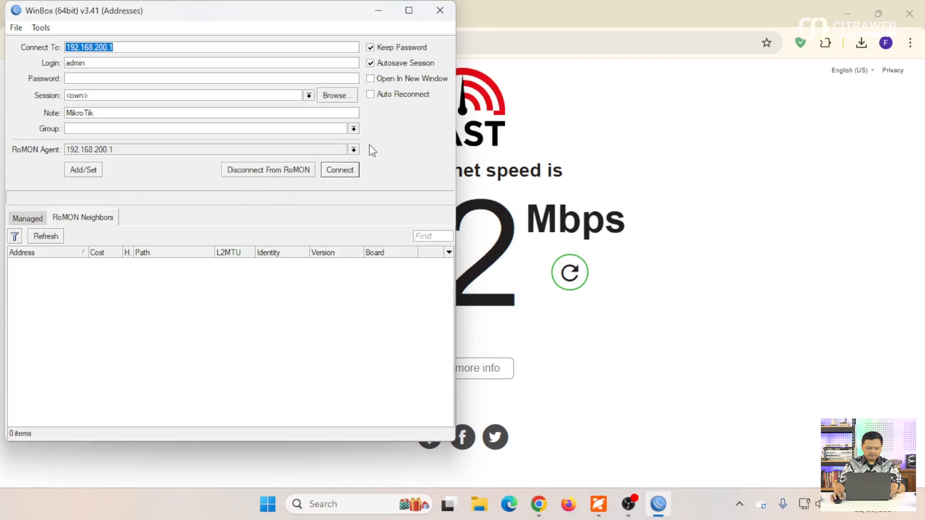
{"action": "left_click", "coordinate": [241, 170]}
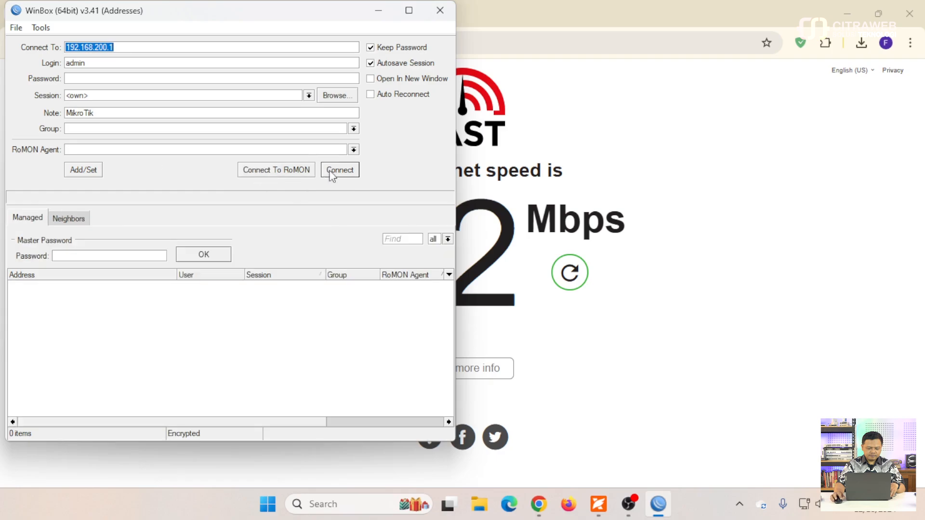
{"action": "left_click", "coordinate": [342, 171]}
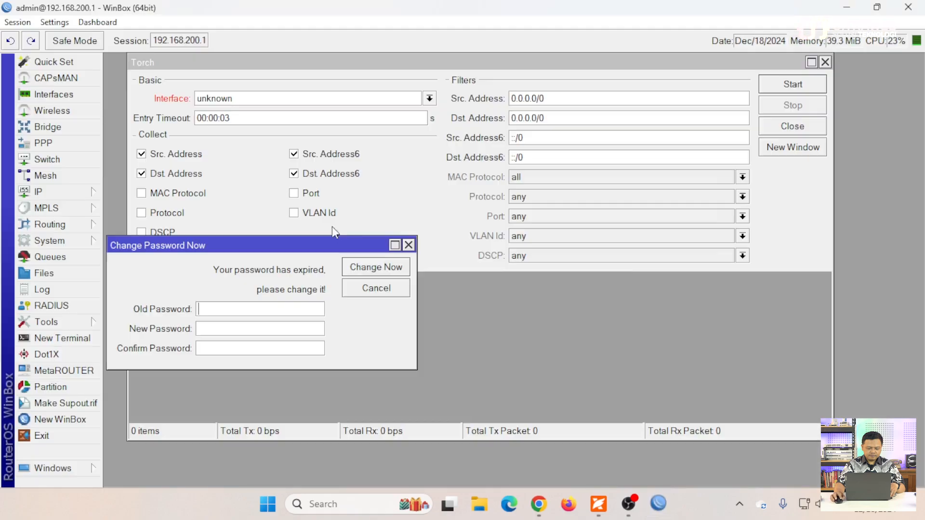
{"action": "left_click", "coordinate": [408, 245]}
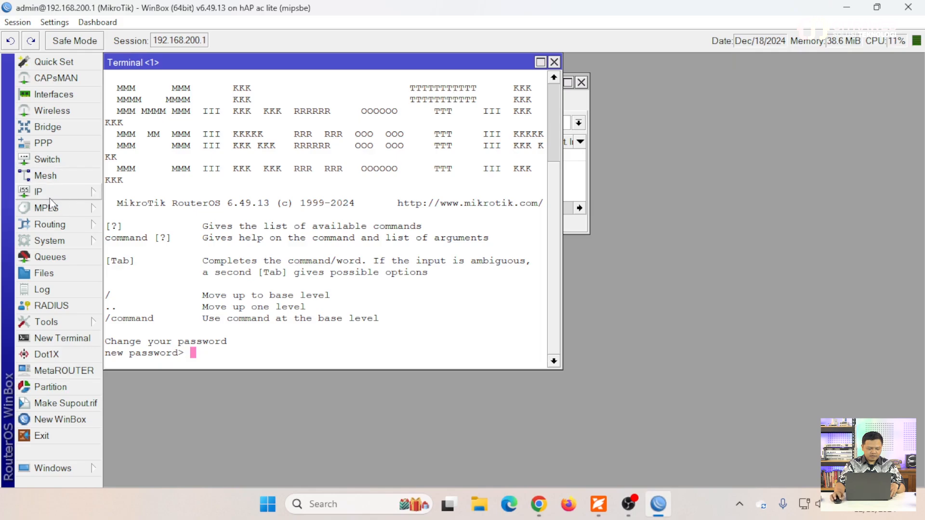
- Open the DHCP server leases and select the lease for 192.168.200.252
{"action": "left_click", "coordinate": [82, 192]}
{"action": "left_click", "coordinate": [145, 167]}
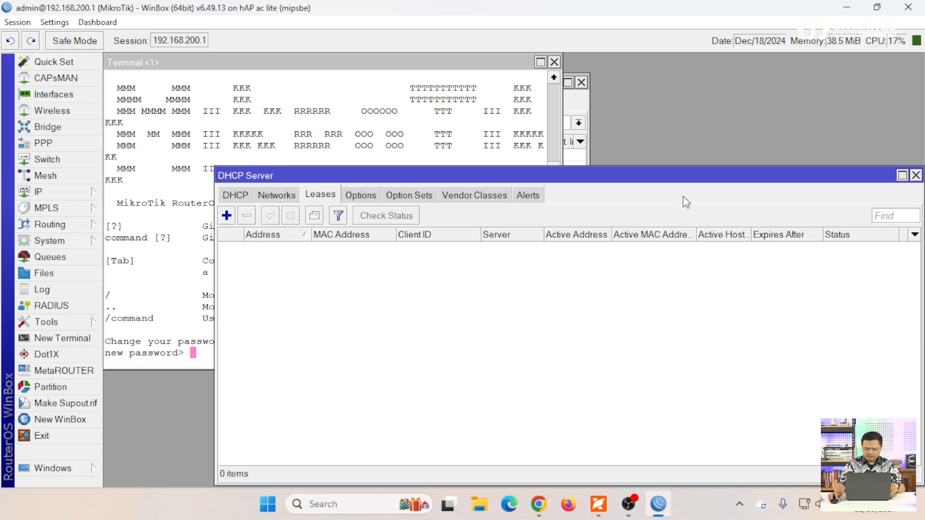
{"action": "left_click_drag", "start_coordinate": [661, 182], "coordinate": [591, 147]}
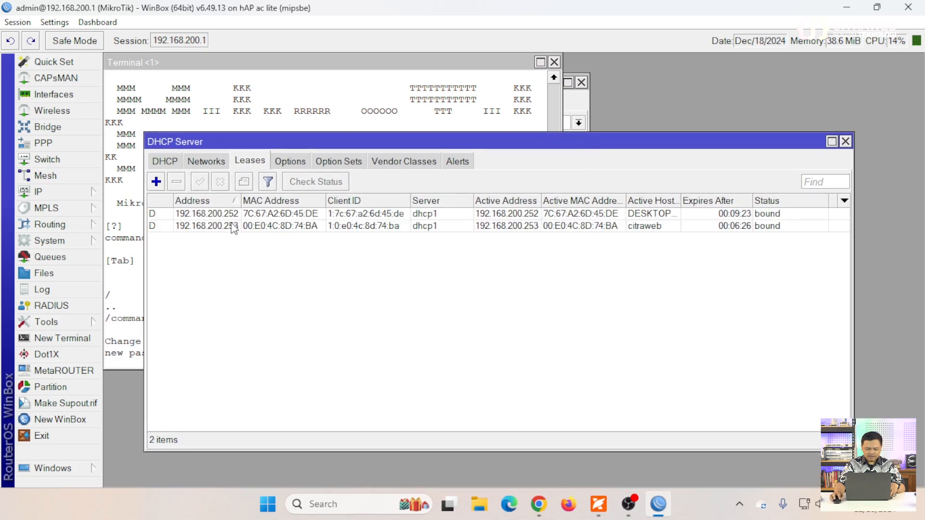
{"action": "left_click", "coordinate": [232, 214]}
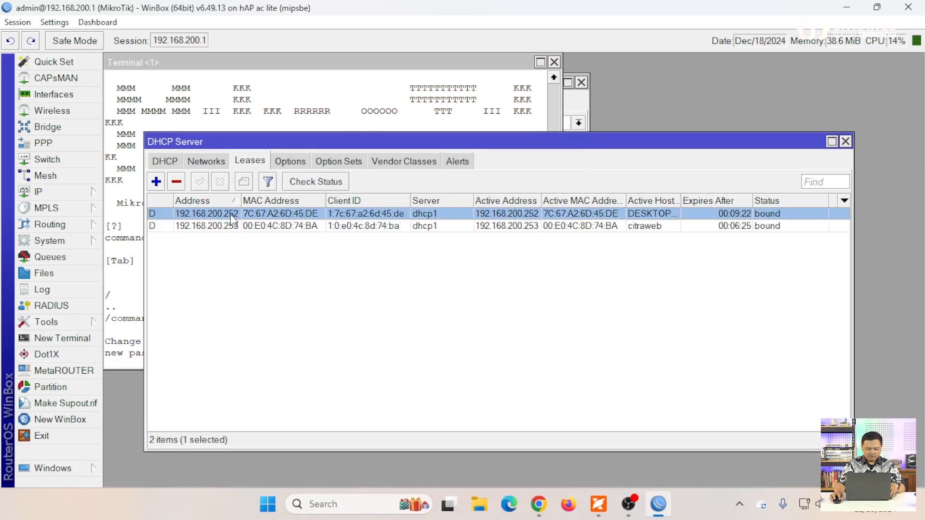
- Start a new raw firewall rule in the prerouting chain with source address 192.168.200.252 and in-interface LAN
{"action": "left_click", "coordinate": [70, 196]}
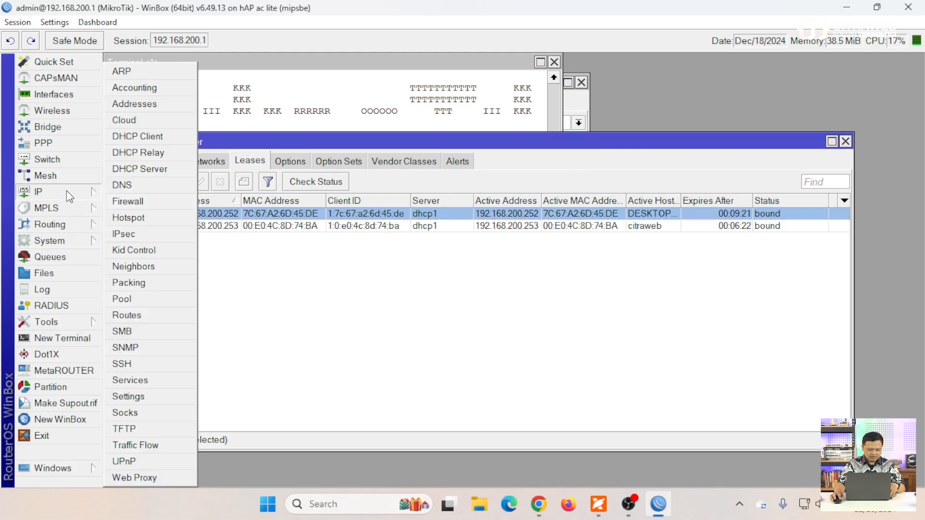
{"action": "left_click", "coordinate": [132, 200]}
{"action": "left_click", "coordinate": [126, 123]}
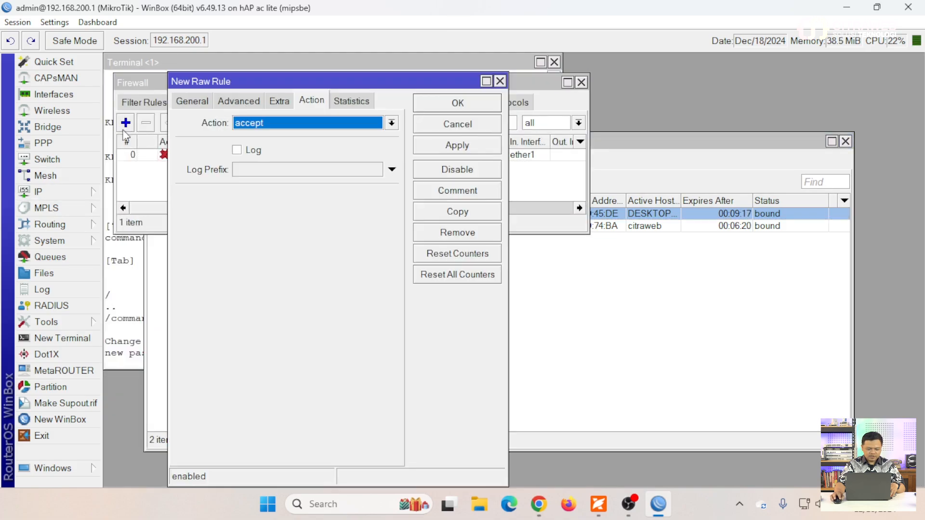
{"action": "left_click", "coordinate": [190, 101]}
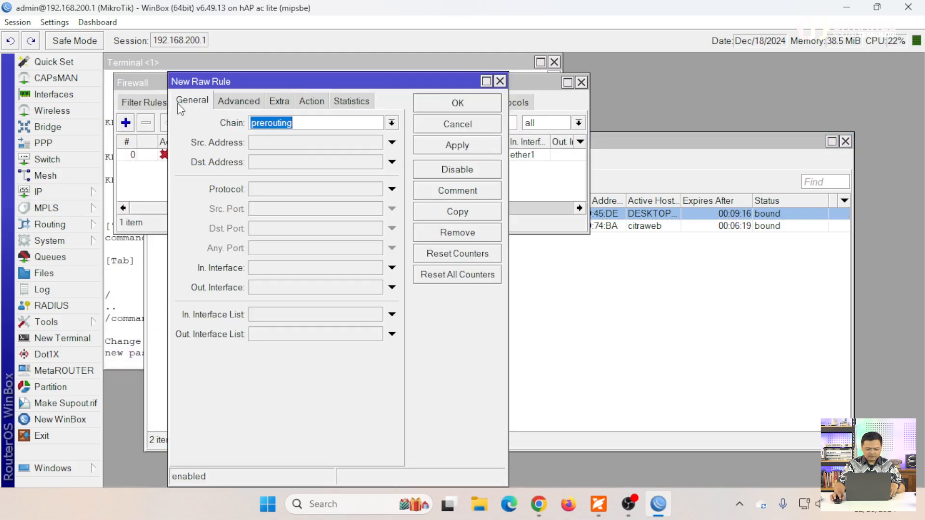
{"action": "left_click", "coordinate": [289, 143]}
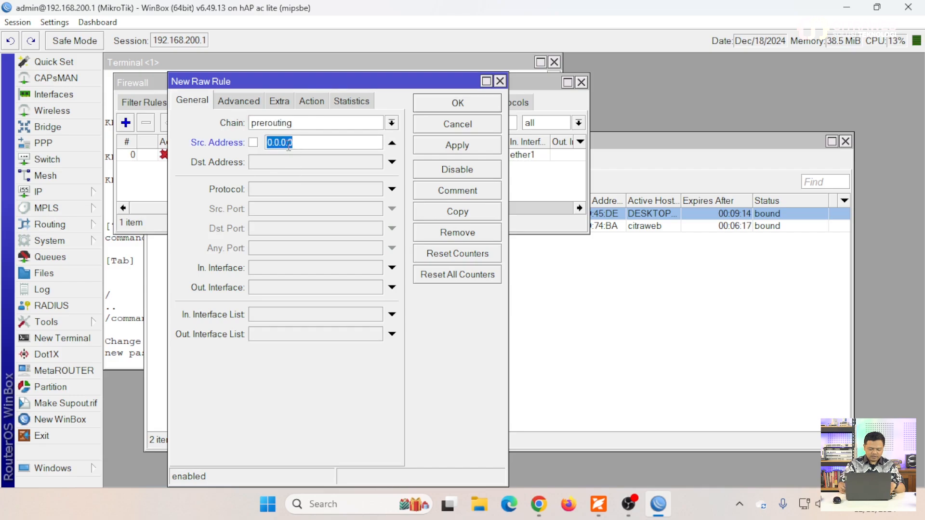
{"action": "type", "text": "192.16"}
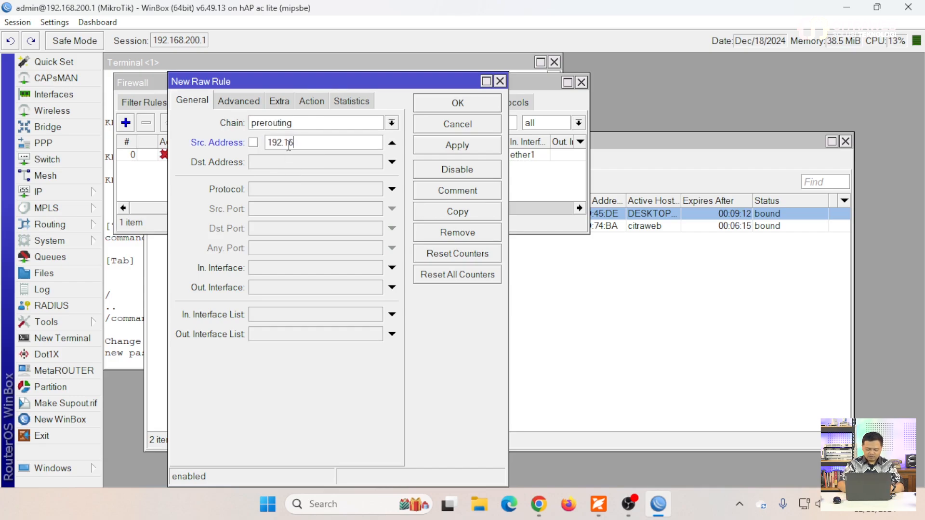
{"action": "type", "text": "8.200.252"}
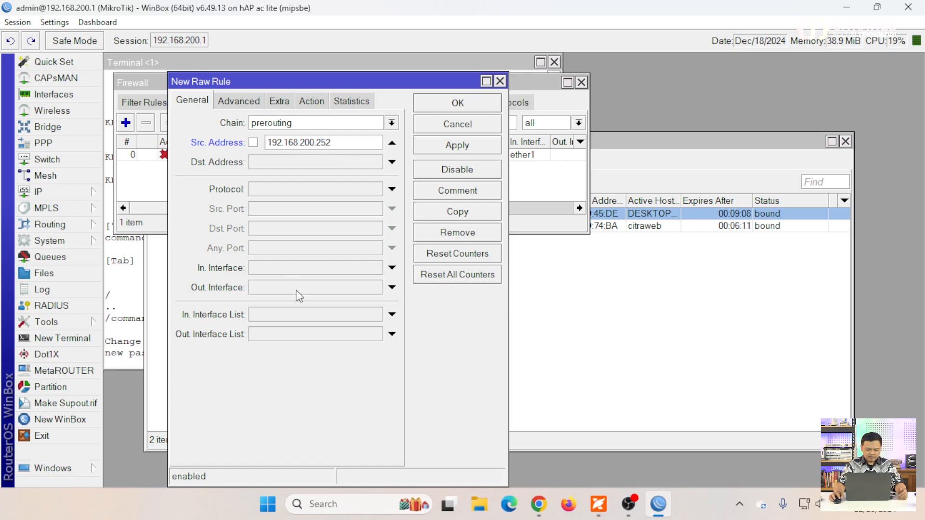
{"action": "left_click", "coordinate": [312, 273]}
{"action": "left_click", "coordinate": [375, 267]}
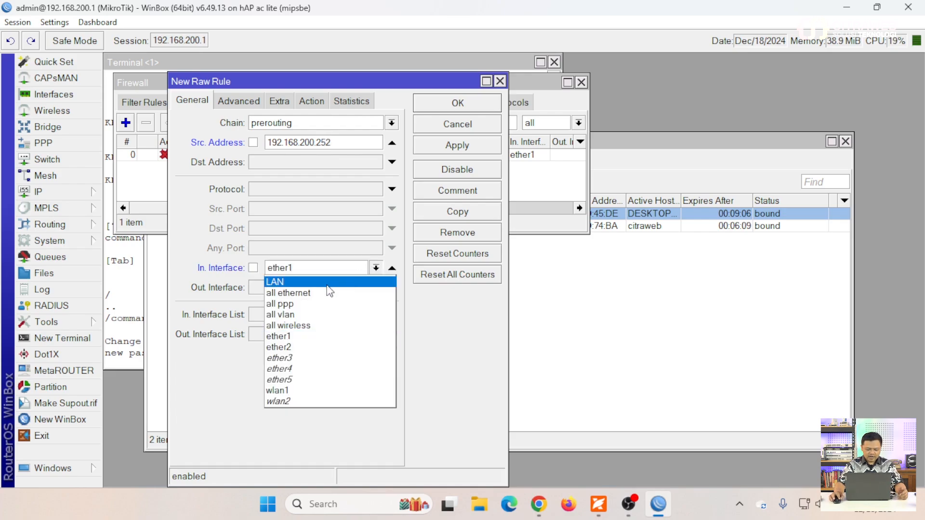
{"action": "left_click", "coordinate": [278, 282]}
- Set the new raw rule's action to drop and save the rule
{"action": "left_click", "coordinate": [311, 101]}
{"action": "left_click", "coordinate": [299, 124]}
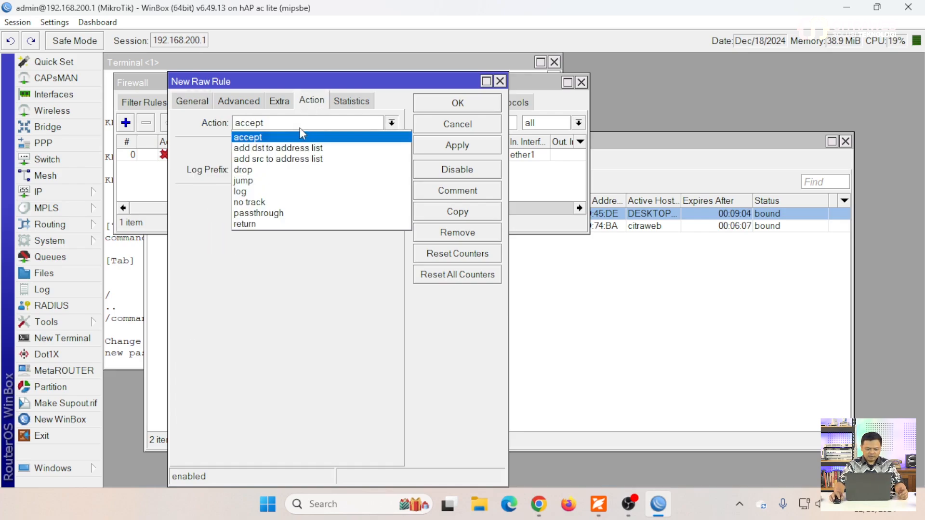
{"action": "left_click", "coordinate": [269, 174]}
{"action": "left_click", "coordinate": [440, 149]}
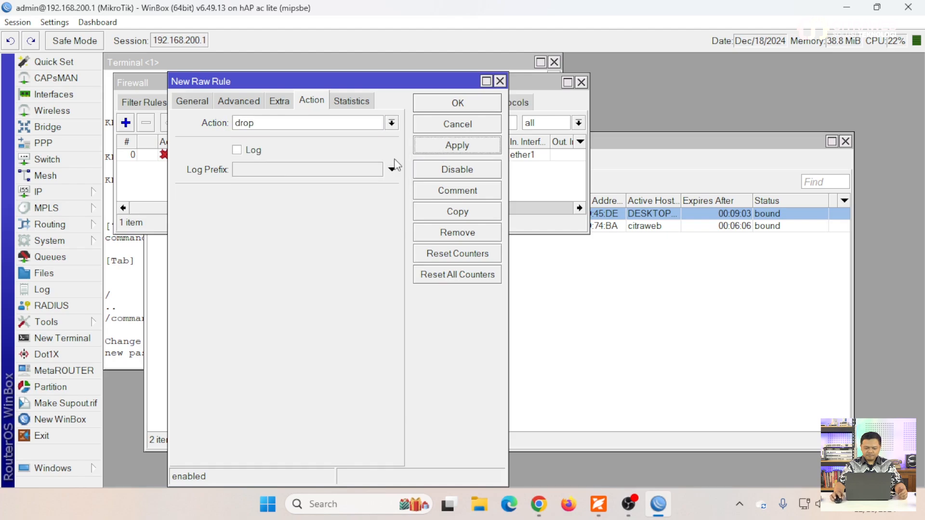
{"action": "left_click", "coordinate": [450, 108]}
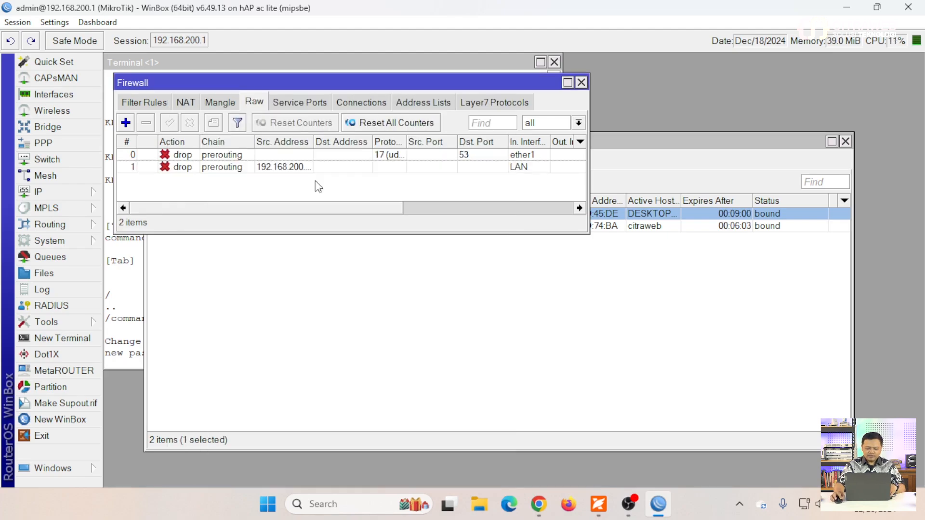
- Disable the raw rule that drops UDP port 53 traffic on ether1
{"action": "left_click", "coordinate": [232, 155]}
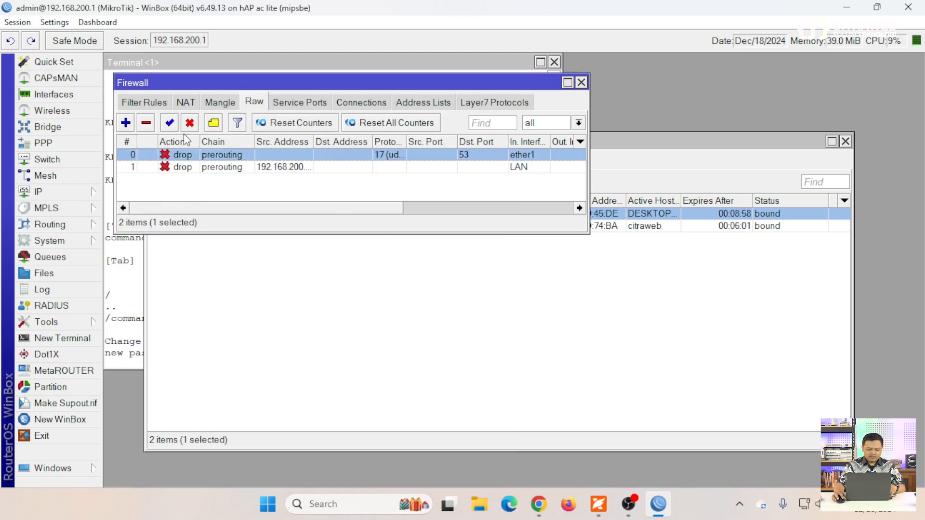
{"action": "left_click", "coordinate": [189, 124]}
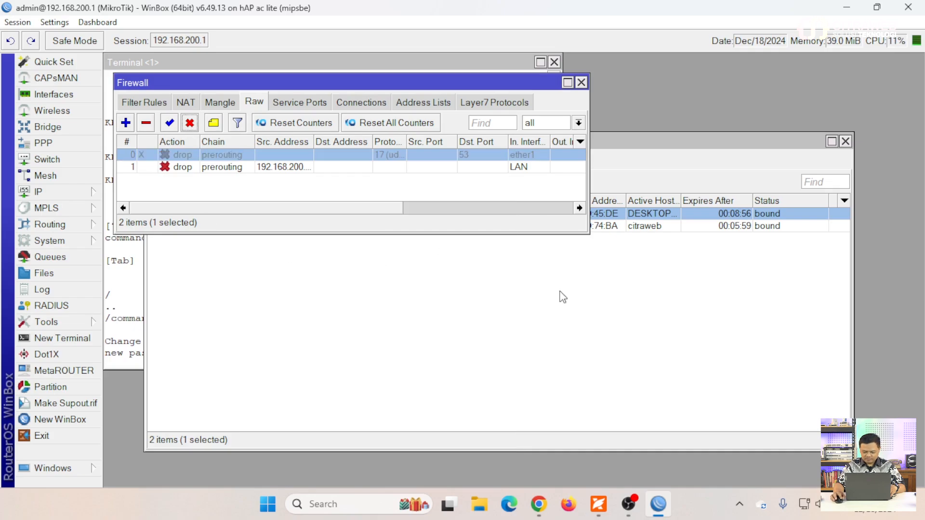
{"action": "left_click", "coordinate": [590, 334]}
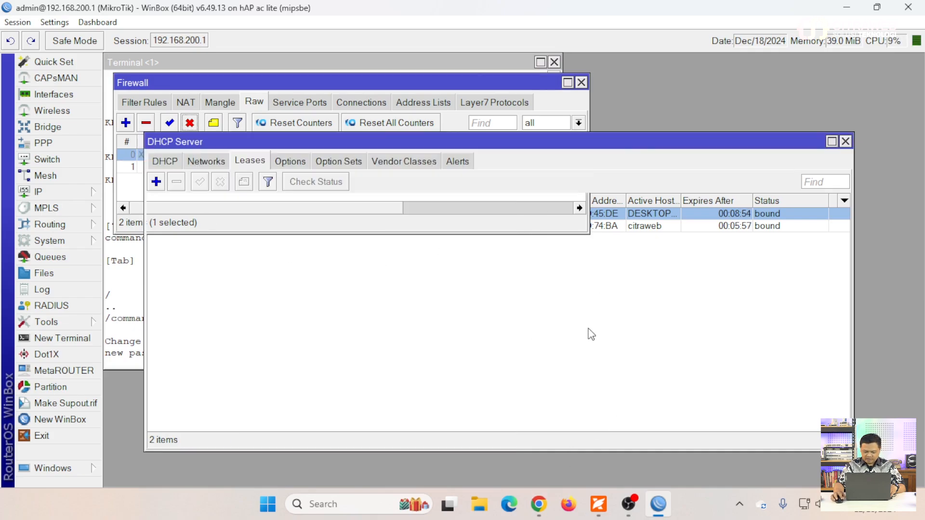
- Switch to Chrome and rerun the internet speed test on fast.com
{"action": "left_click", "coordinate": [539, 504]}
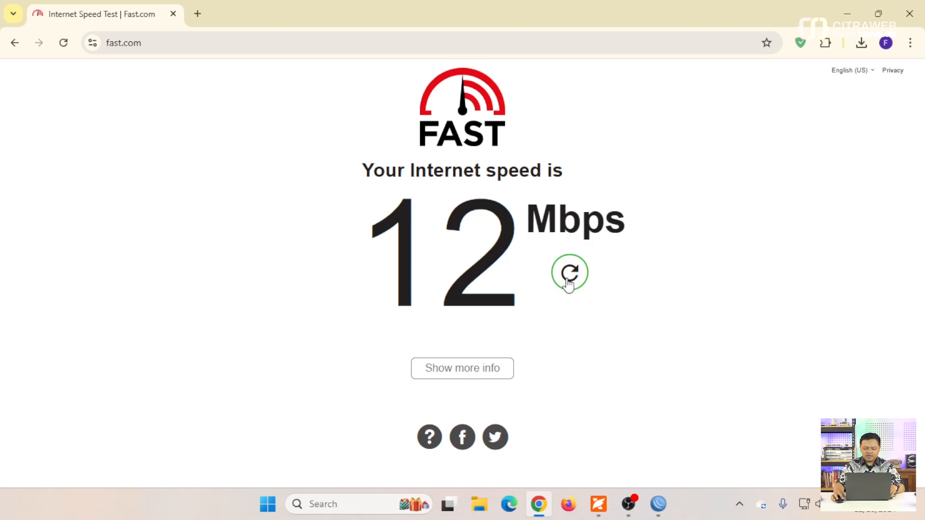
{"action": "left_click", "coordinate": [569, 273]}
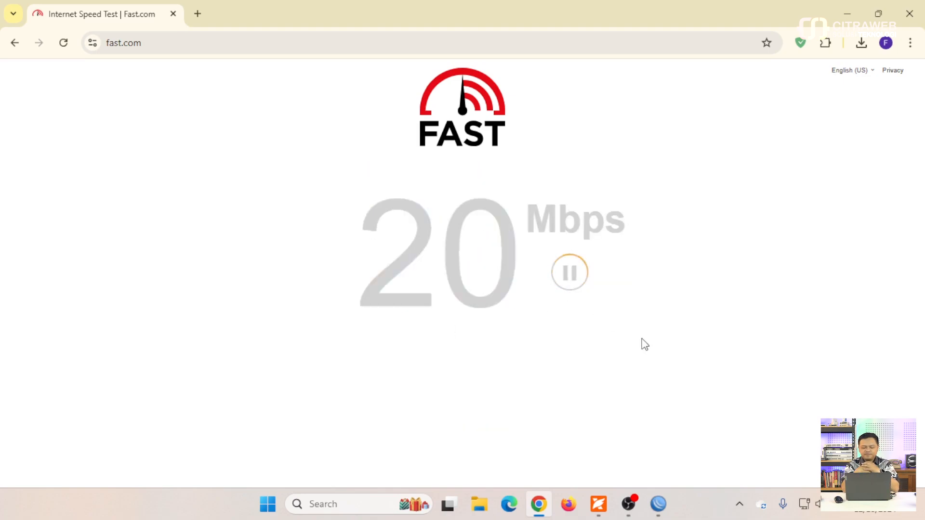